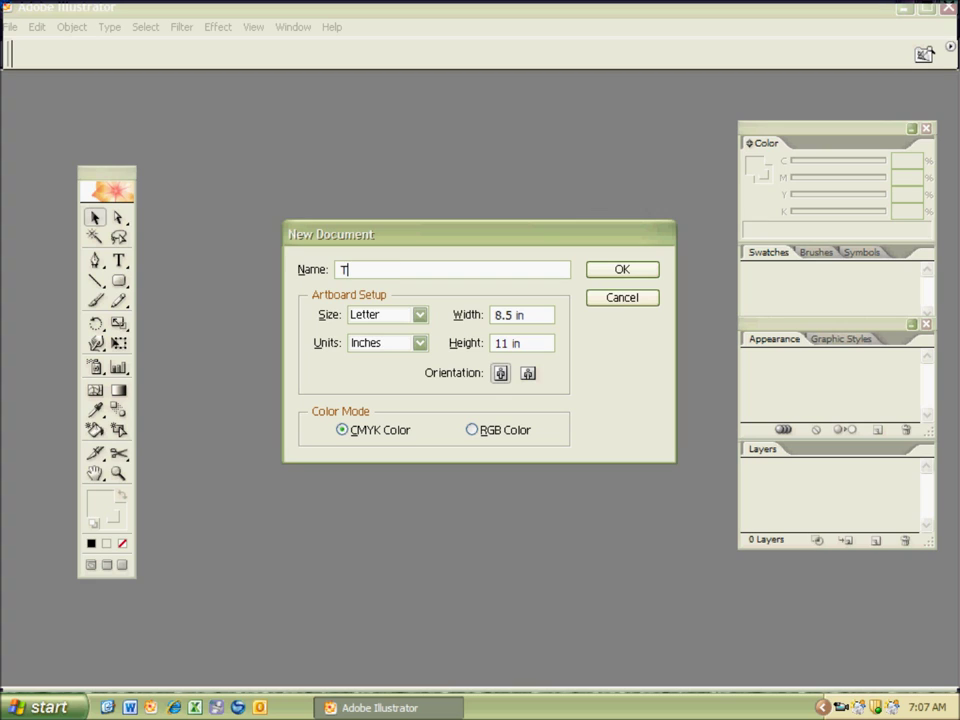
Create a Letter-size portrait CMYK document named Type KSF
{"action": "type", "text": "pe KSF"}
{"action": "left_click_drag", "start_coordinate": [366, 270], "coordinate": [337, 271]}
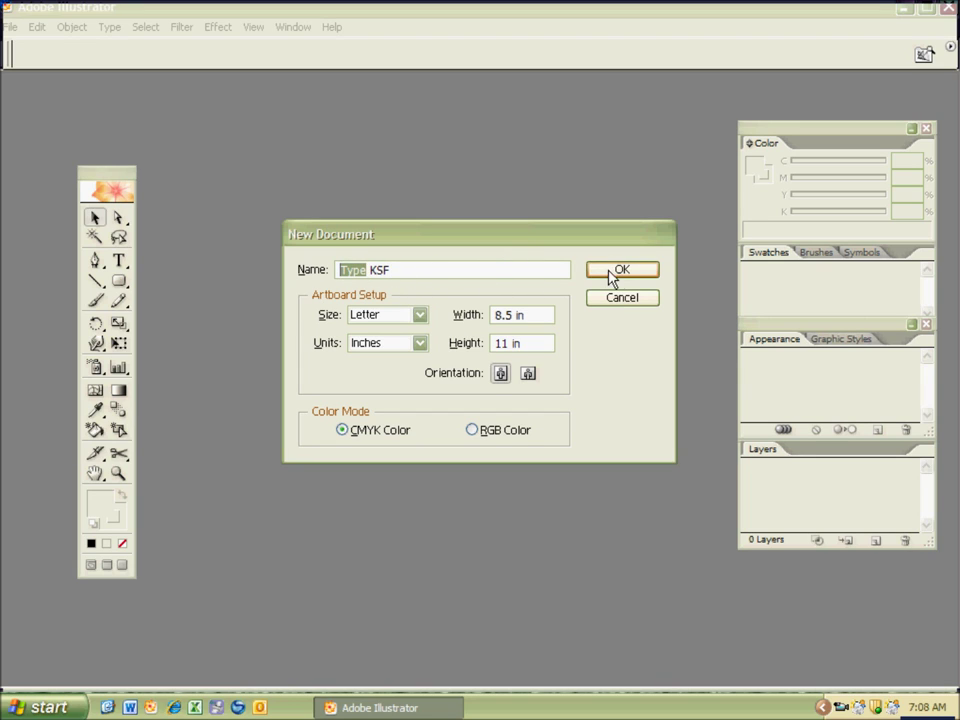
{"action": "left_click_drag", "start_coordinate": [617, 272], "coordinate": [604, 302]}
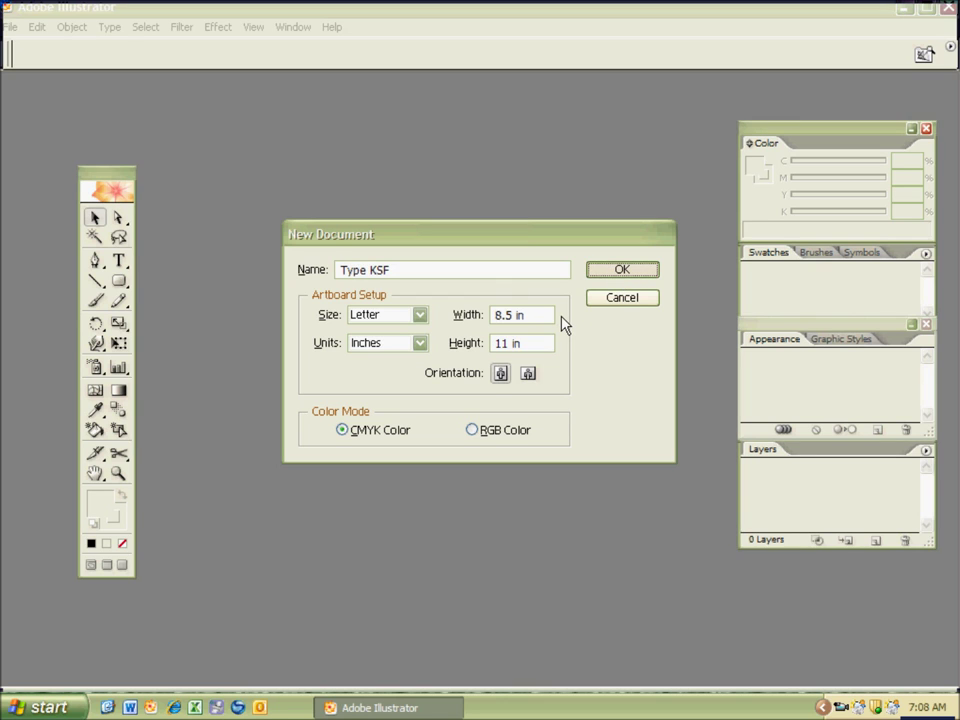
{"action": "key", "text": "Return"}
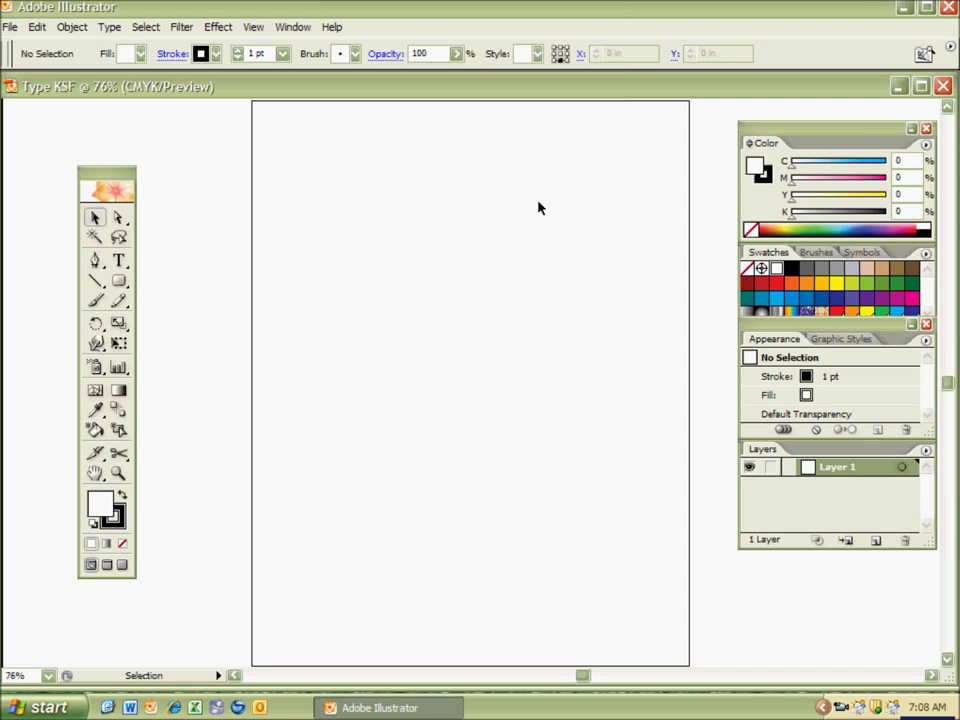
Detach the set of type tools into its own floating palette above the page
{"action": "key", "text": "ctrl+minus"}
{"action": "key", "text": "ctrl+minus"}
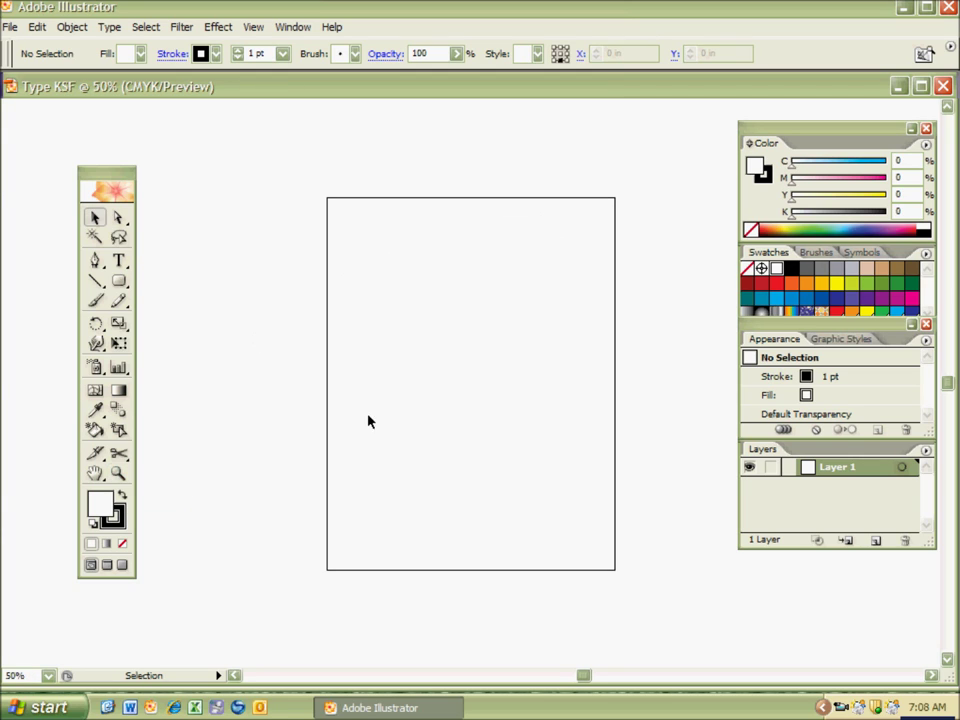
{"action": "left_click", "coordinate": [48, 676]}
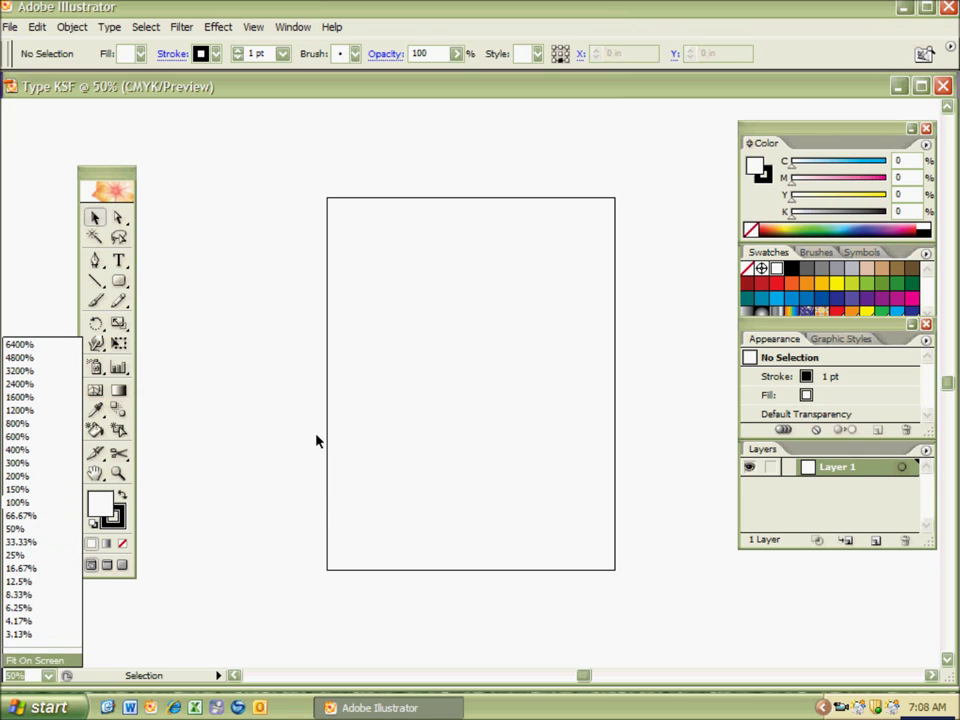
{"action": "left_click", "coordinate": [283, 486]}
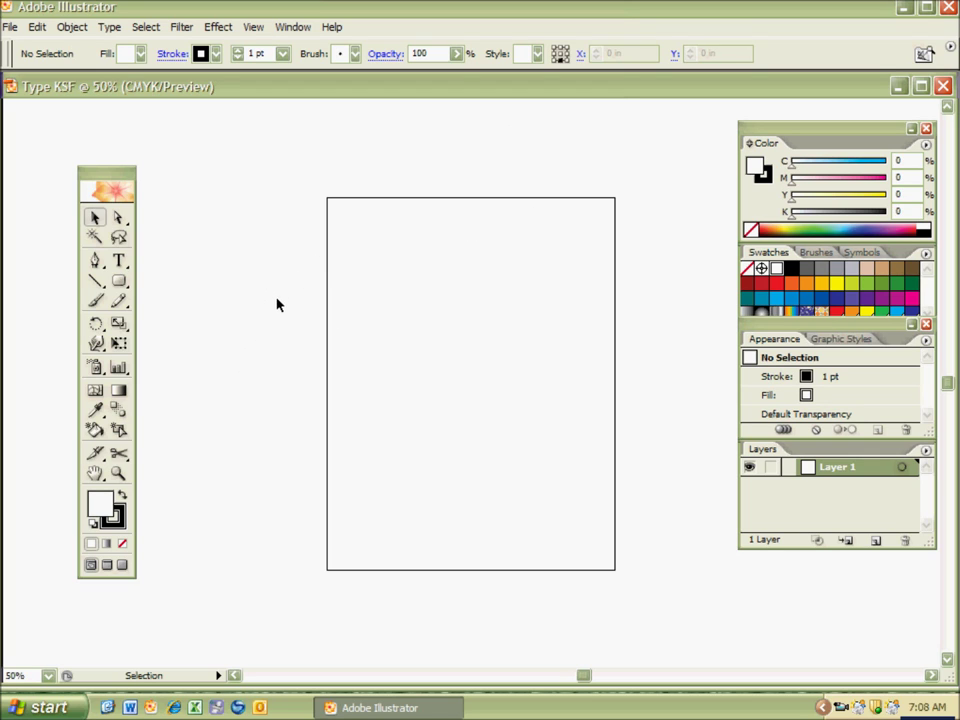
{"action": "left_click", "coordinate": [125, 271]}
{"action": "left_click", "coordinate": [125, 270]}
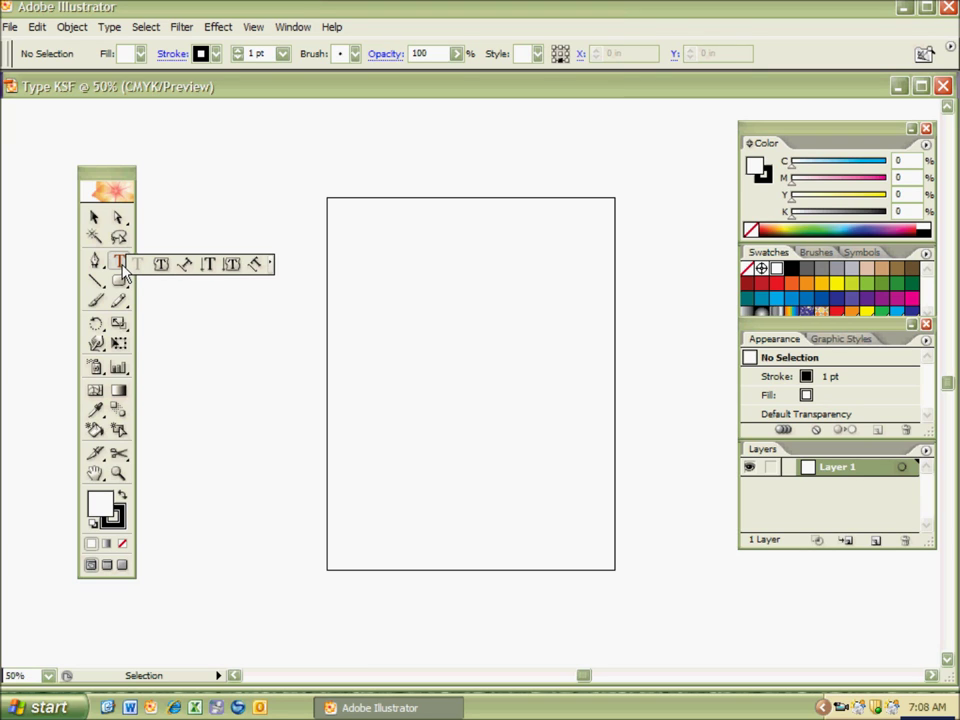
{"action": "left_click_drag", "start_coordinate": [124, 270], "coordinate": [486, 148]}
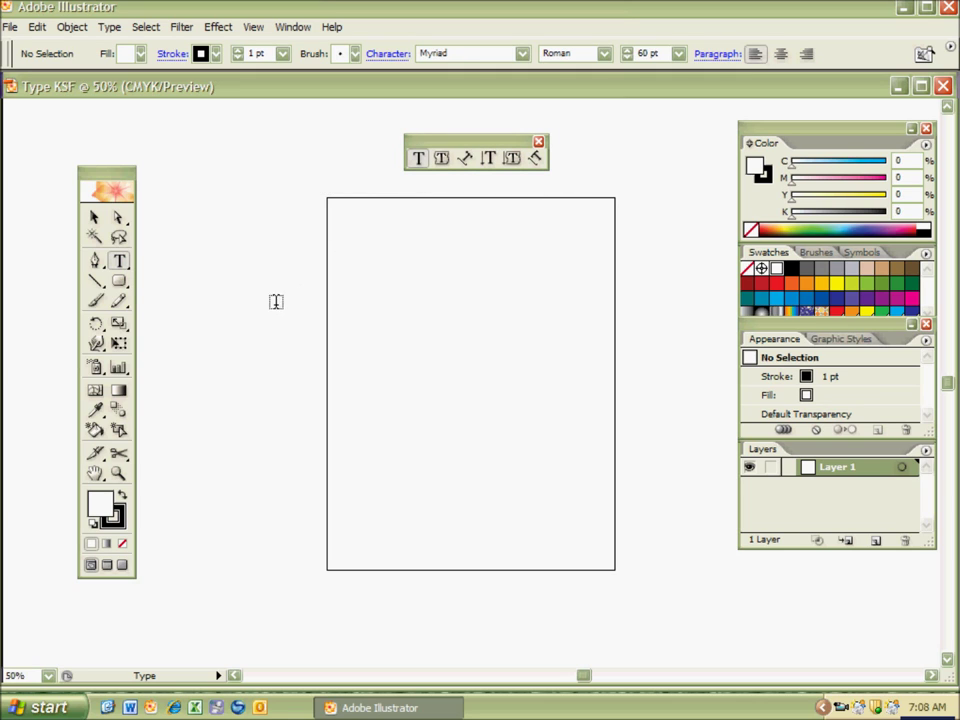
Create an area-type frame near the page's upper-left corner with the Type tool, fill it with several lines of random letters, and deselect it
{"action": "left_click", "coordinate": [416, 160]}
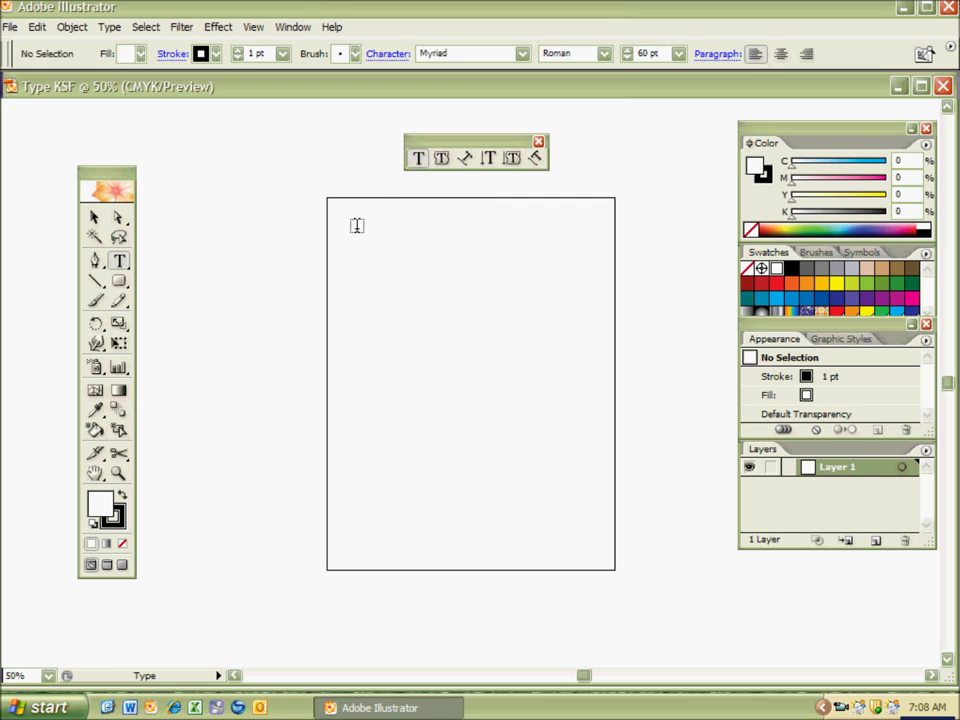
{"action": "left_click_drag", "start_coordinate": [357, 227], "coordinate": [447, 289]}
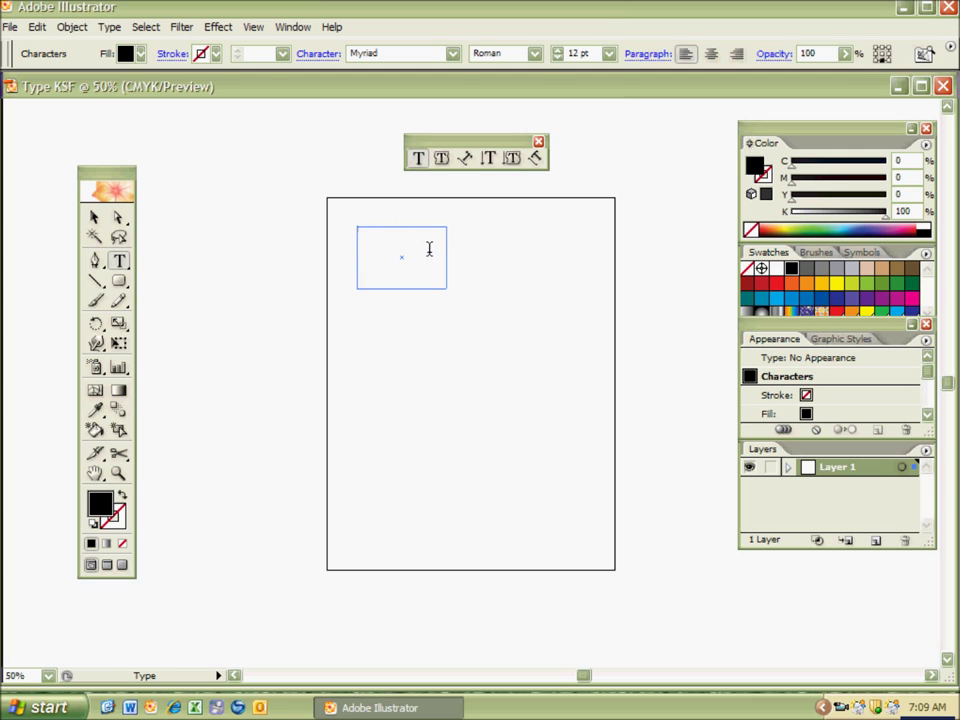
{"action": "type", "text": "The quick brown fox jumps"}
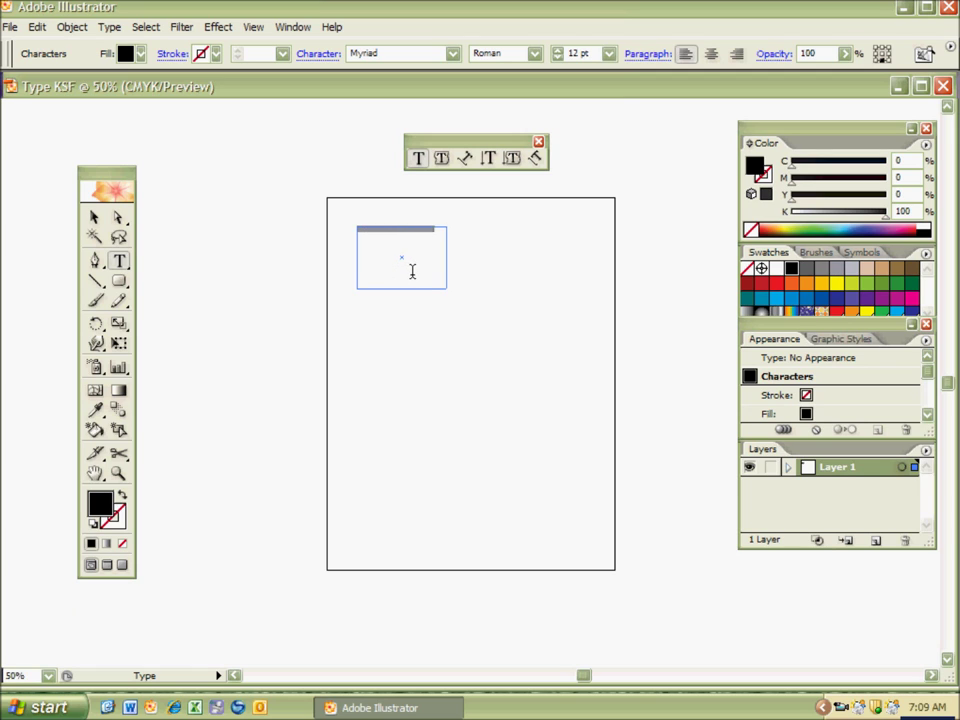
{"action": "type", "text": " over the lazy dog. The quick brown fox jumps"}
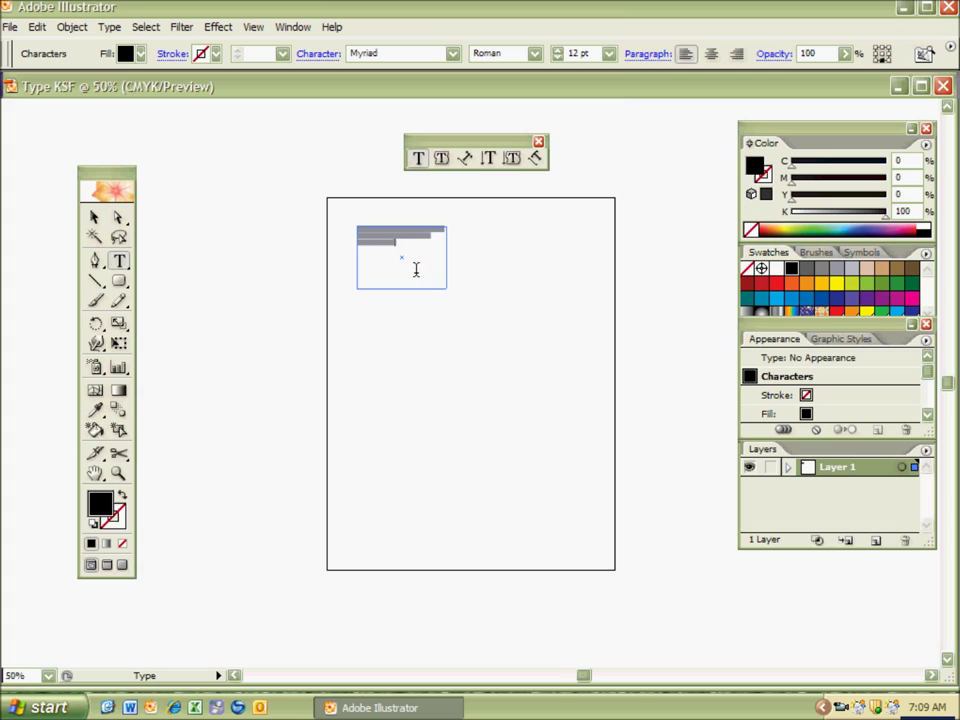
{"action": "type", "text": " over the lazy dog. The"}
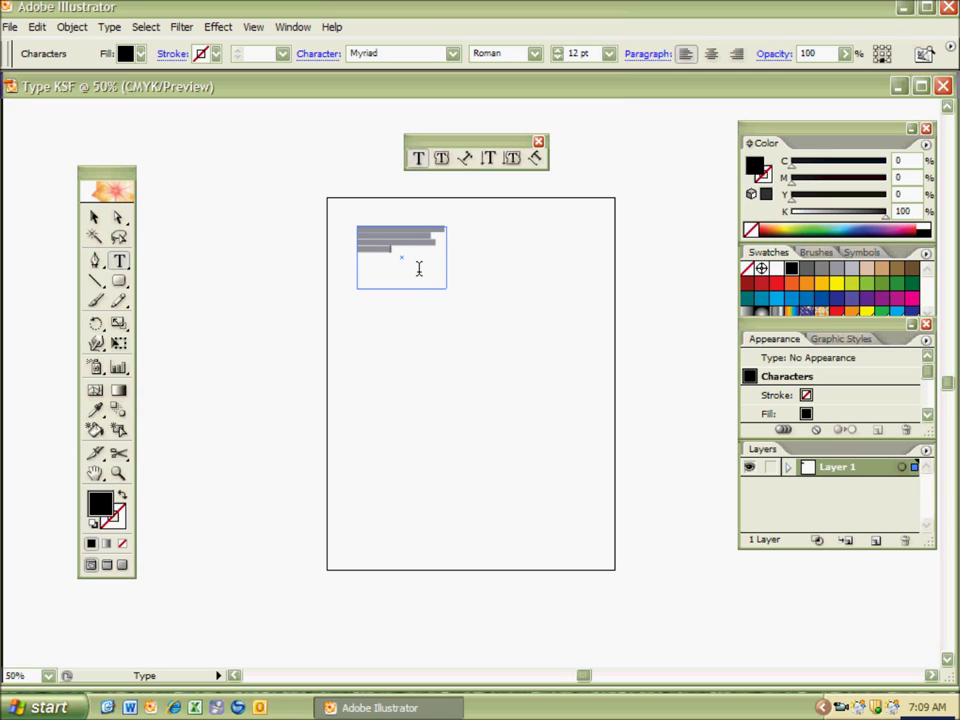
{"action": "type", "text": " quick brown fox jumps over the"}
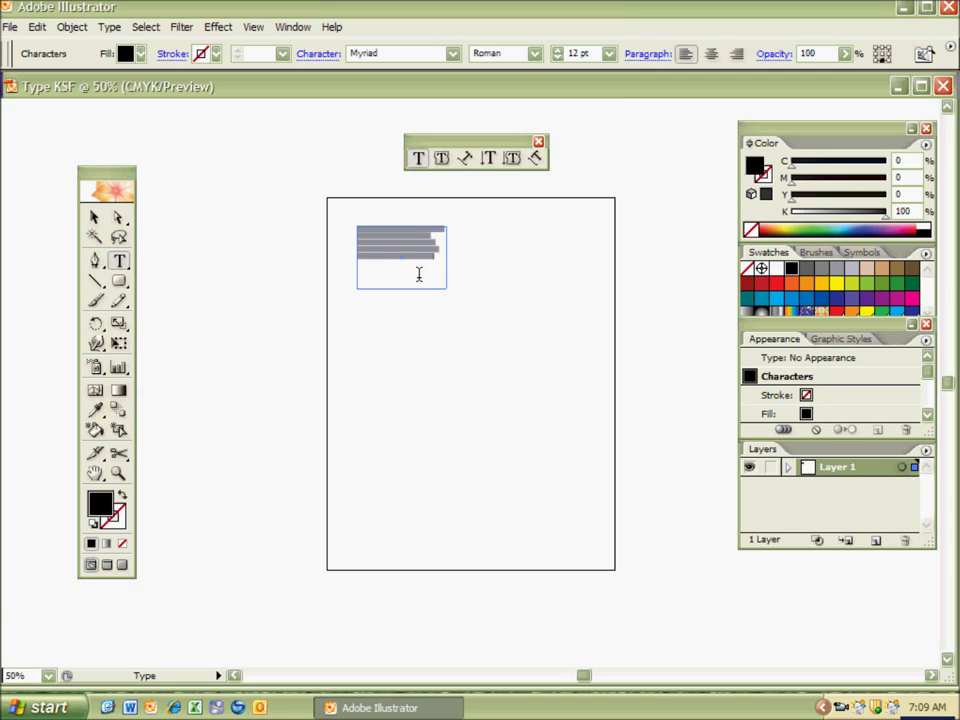
{"action": "type", "text": " lazy dog. The quick brown fox"}
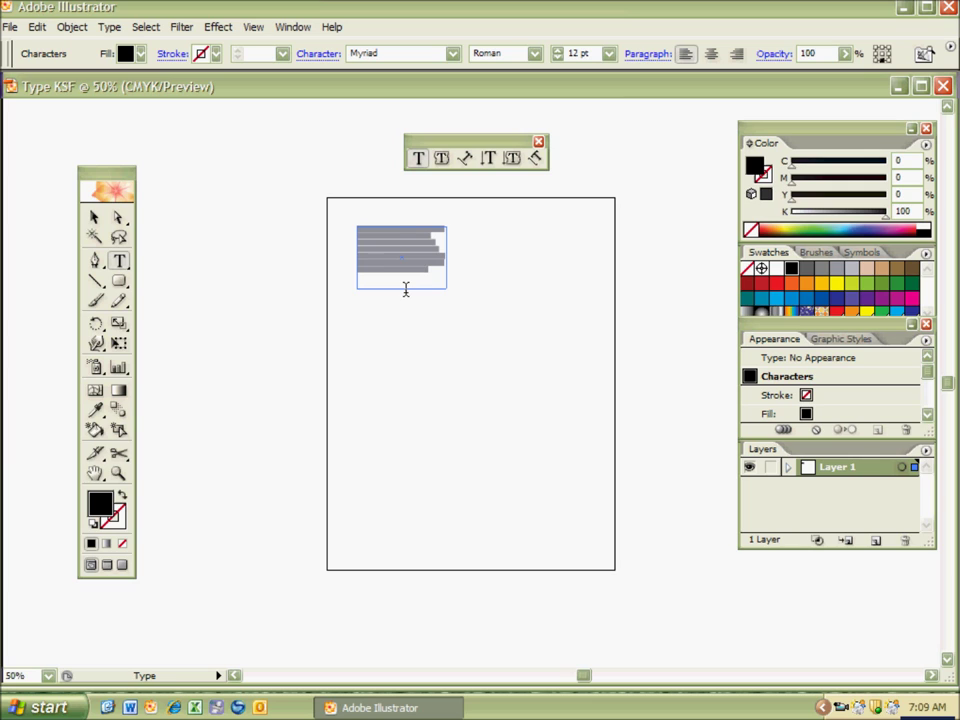
{"action": "key", "text": "ctrl"}
{"action": "key", "text": "ctrl"}
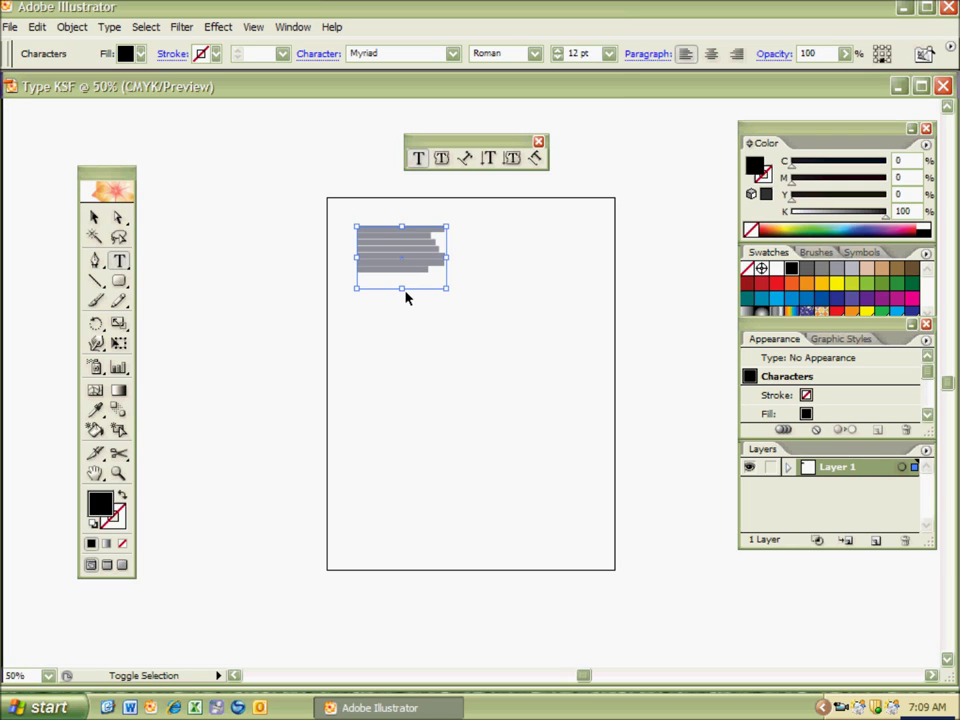
{"action": "left_click", "coordinate": [406, 296], "text": "ctrl"}
{"action": "key", "text": "ctrl"}
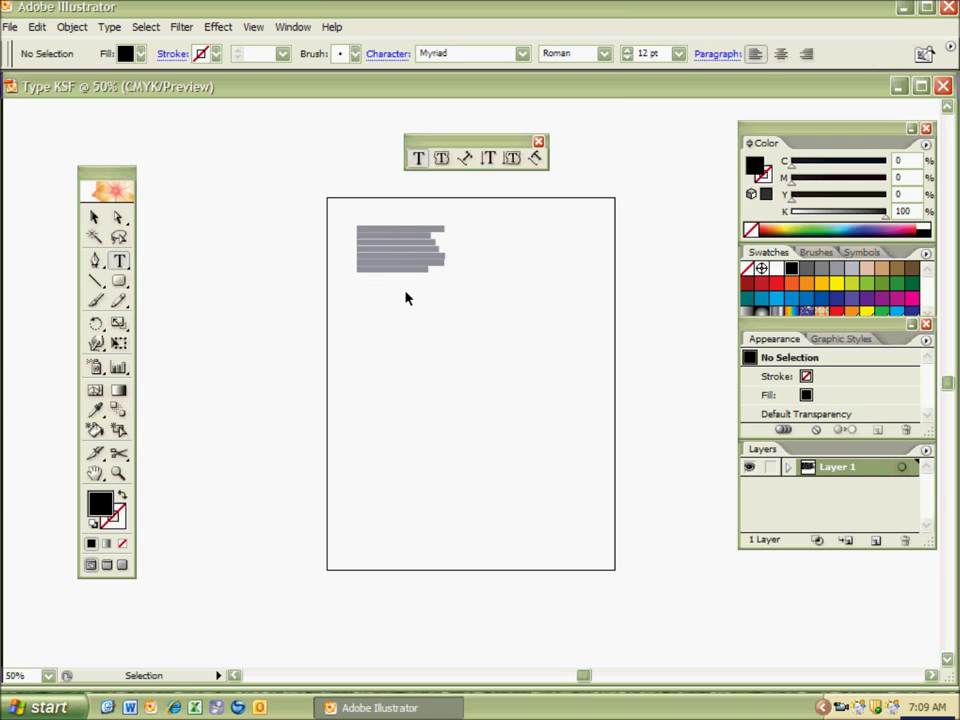
Select all the filler text in the frame and set its font to Rockwell
{"action": "key", "text": "ctrl+plus"}
{"action": "key", "text": "ctrl+plus"}
{"action": "key", "text": "space"}
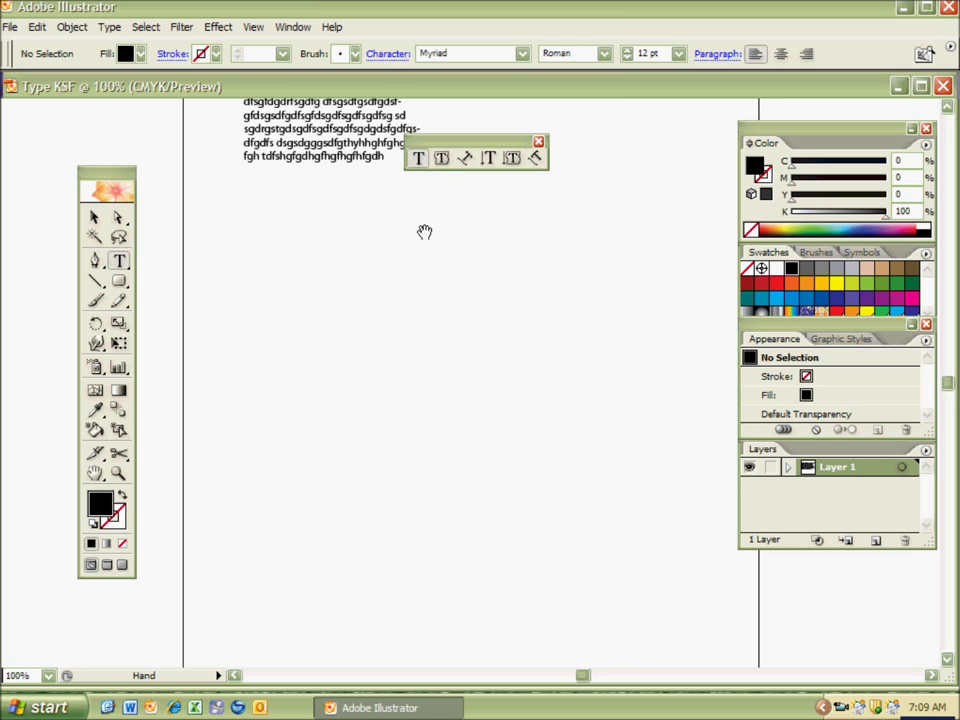
{"action": "left_click_drag", "start_coordinate": [424, 232], "coordinate": [438, 375]}
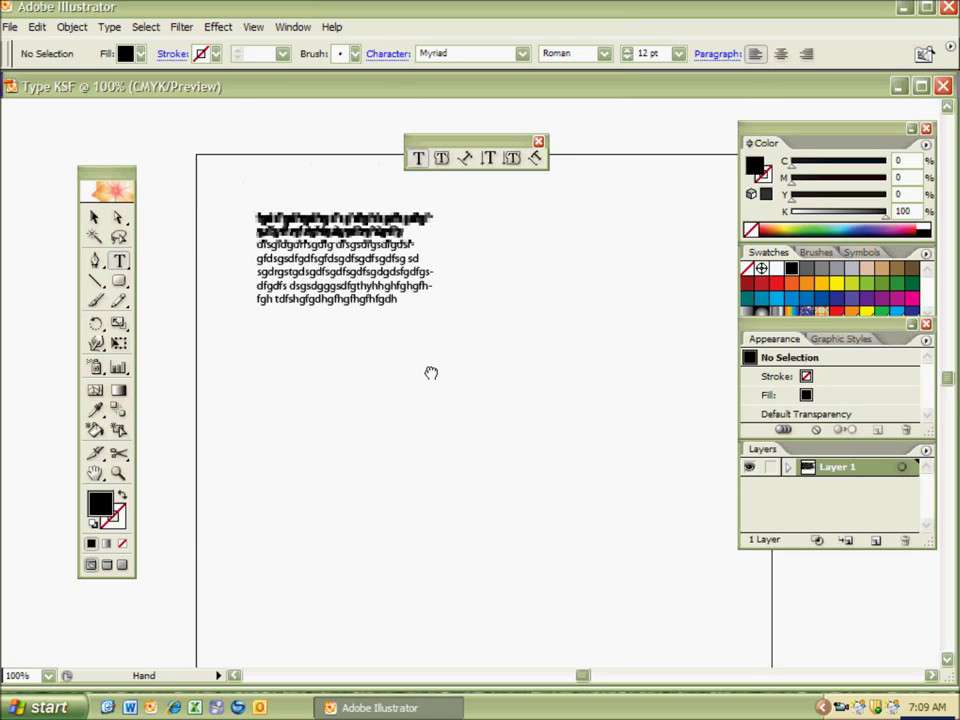
{"action": "left_click", "coordinate": [302, 245], "text": "ctrl"}
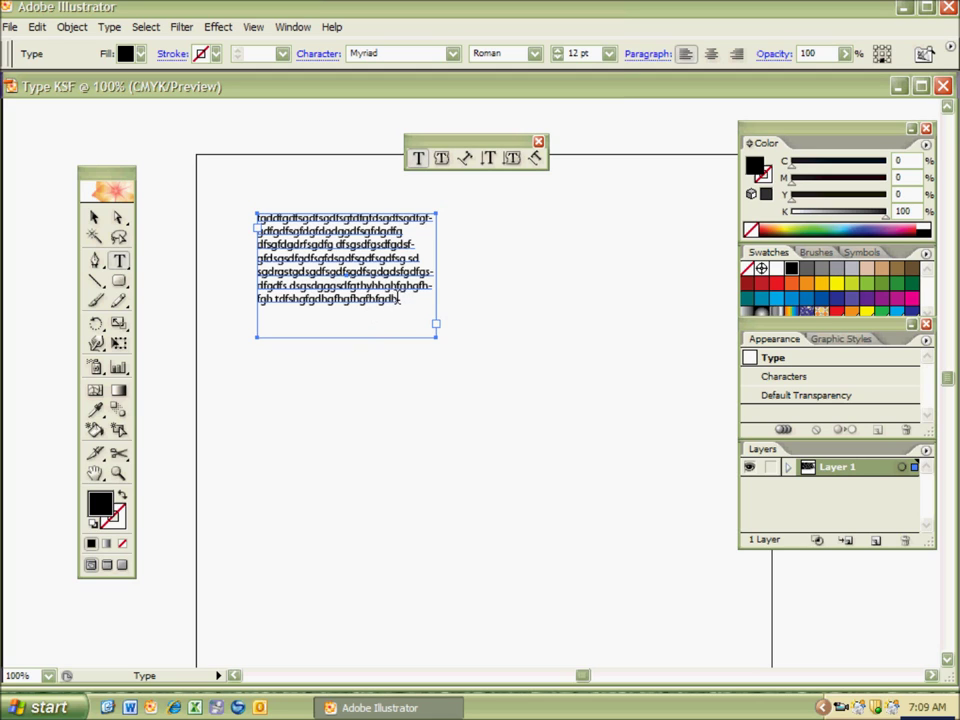
{"action": "left_click_drag", "start_coordinate": [397, 299], "coordinate": [239, 205]}
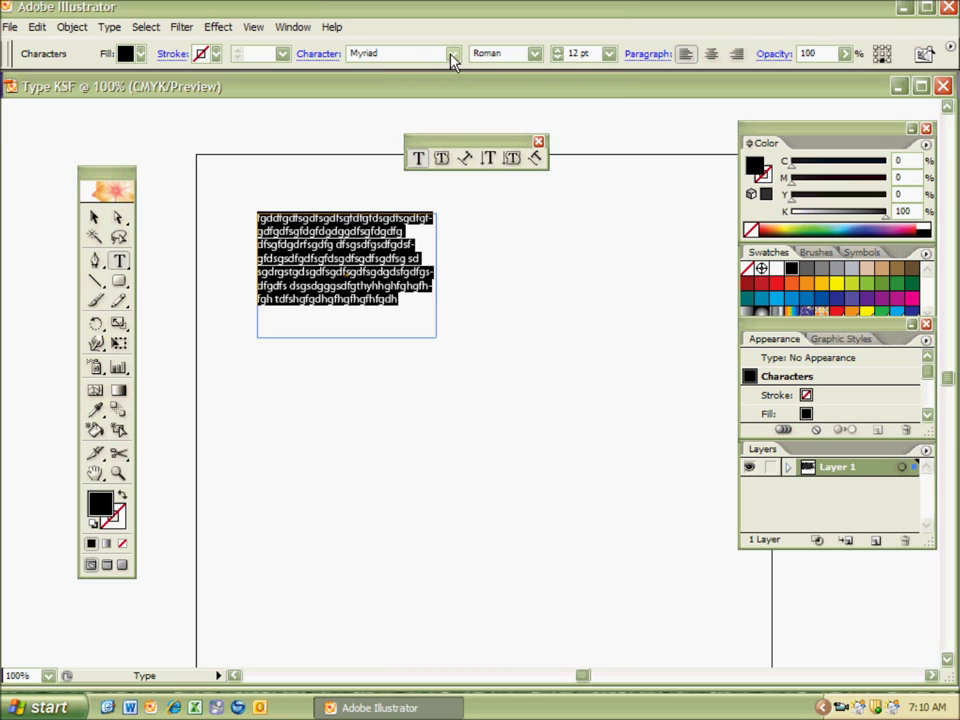
{"action": "left_click", "coordinate": [452, 56]}
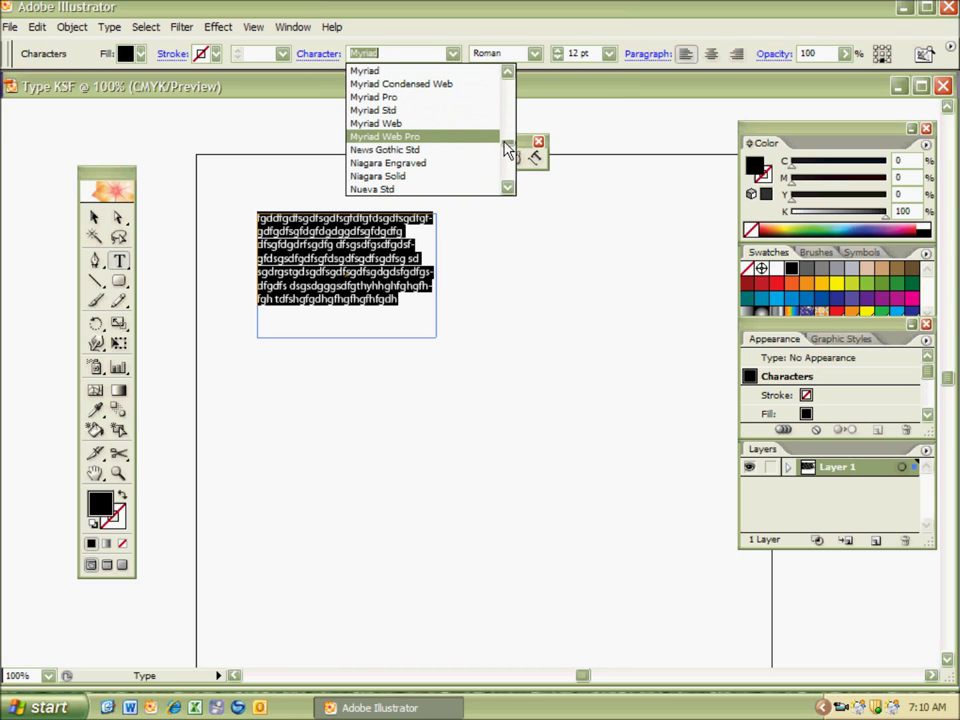
{"action": "left_click_drag", "start_coordinate": [507, 147], "coordinate": [506, 160]}
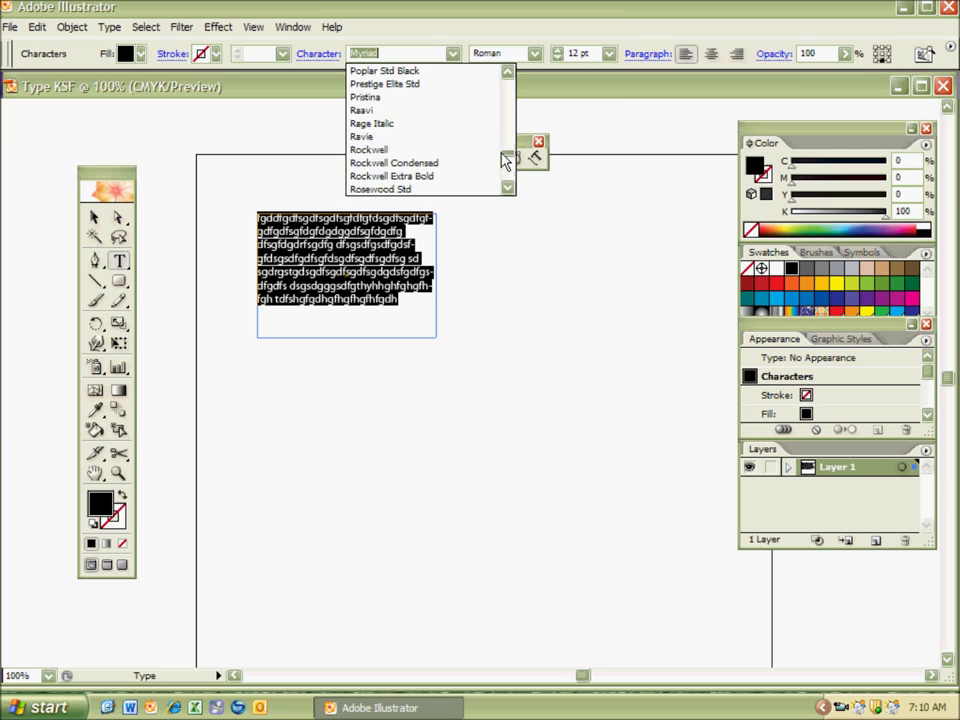
{"action": "left_click", "coordinate": [418, 150]}
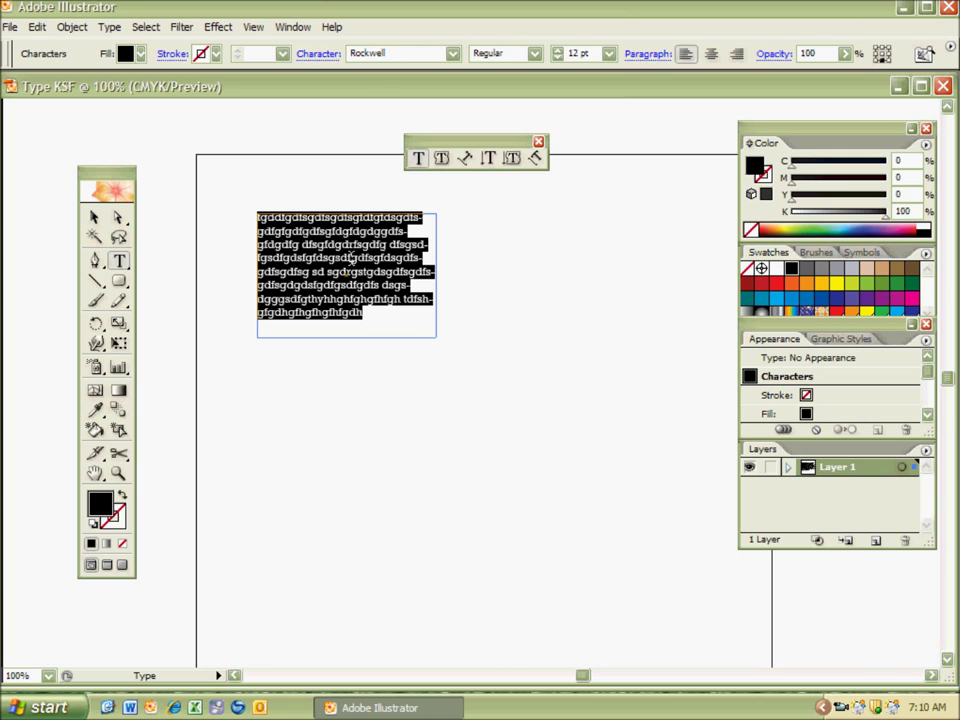
Change the selected text's font to Gill Sans Ultra Bold
{"action": "right_click", "coordinate": [362, 262]}
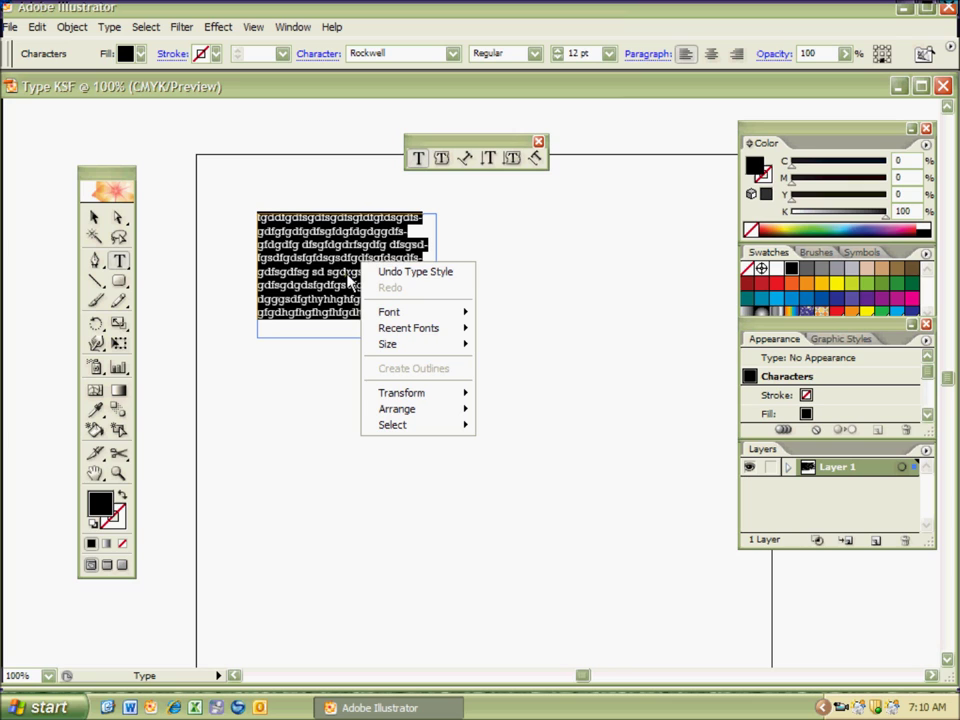
{"action": "mouse_move", "coordinate": [383, 317]}
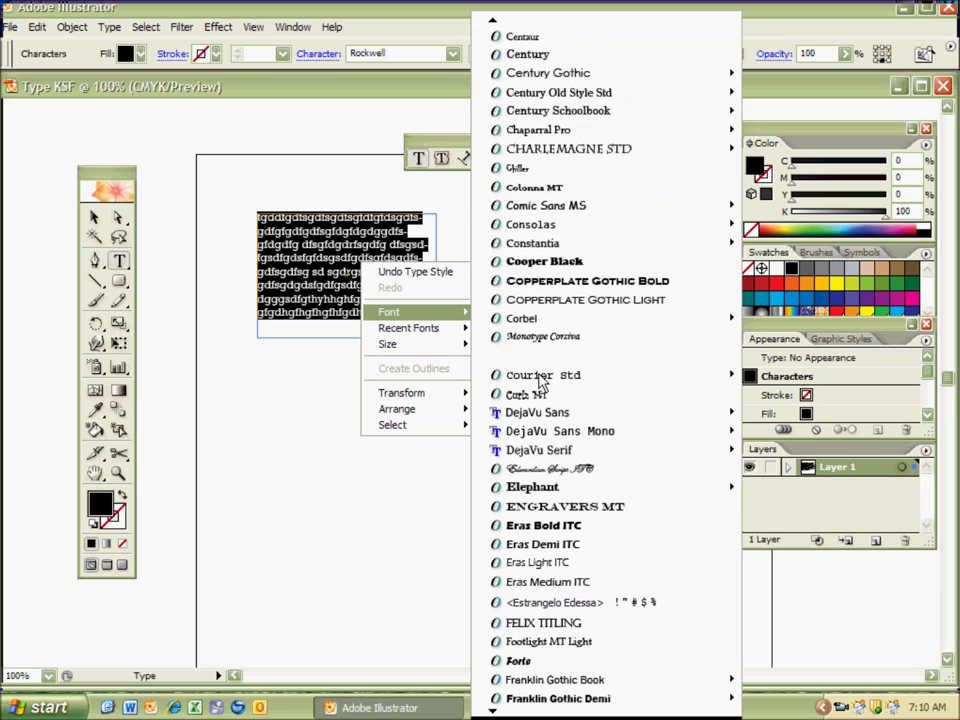
{"action": "mouse_move", "coordinate": [493, 711]}
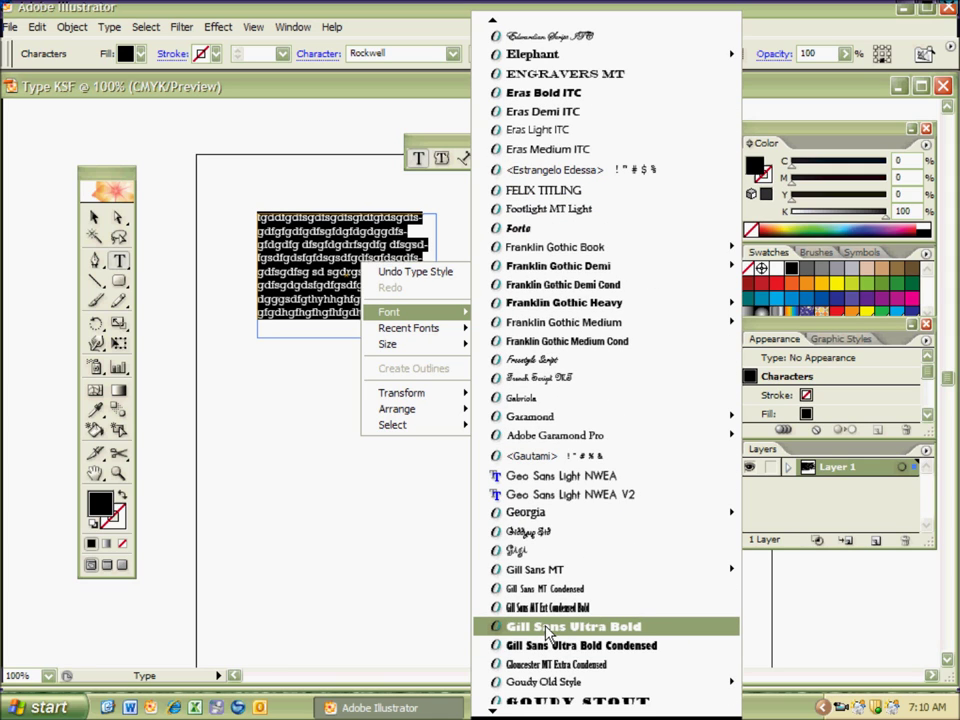
{"action": "left_click", "coordinate": [547, 628]}
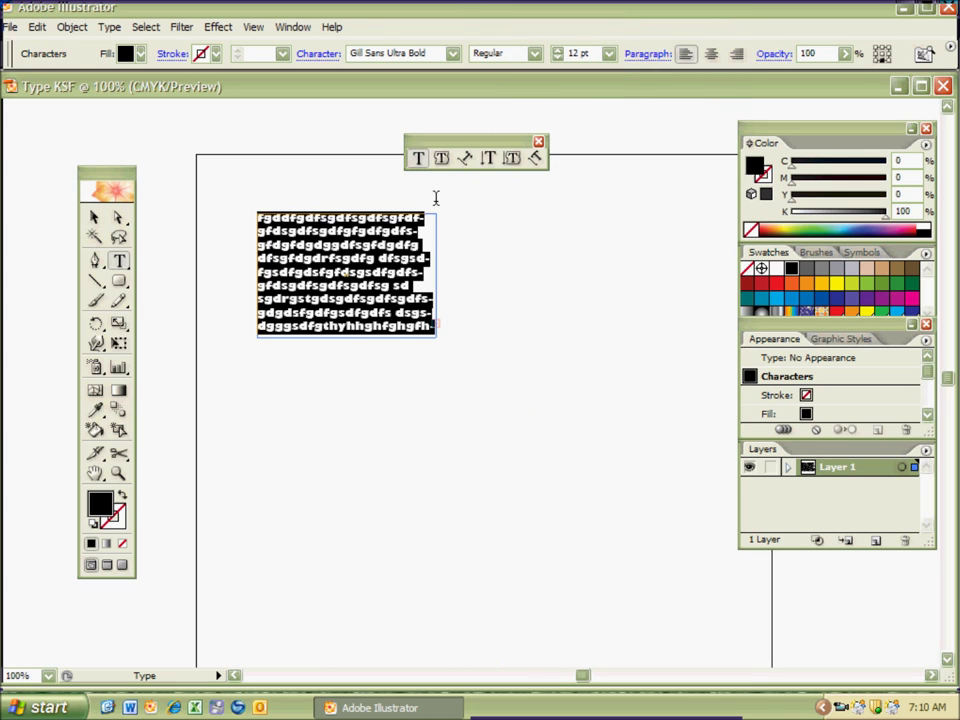
Try the selected text at 60 pt and set it back to 12 pt
{"action": "left_click", "coordinate": [609, 54]}
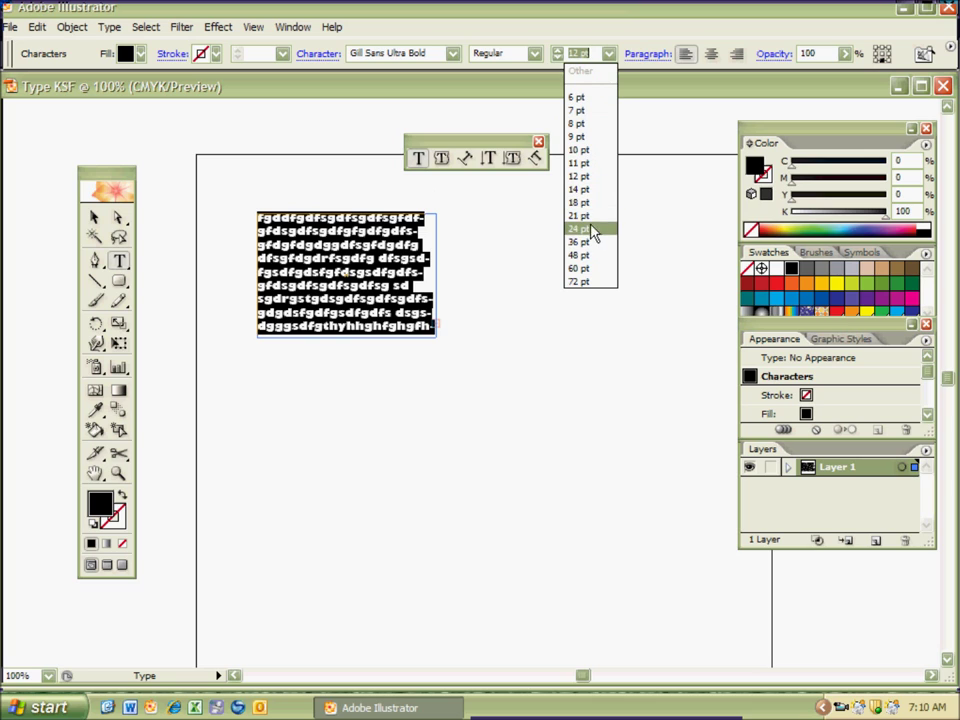
{"action": "left_click", "coordinate": [578, 268]}
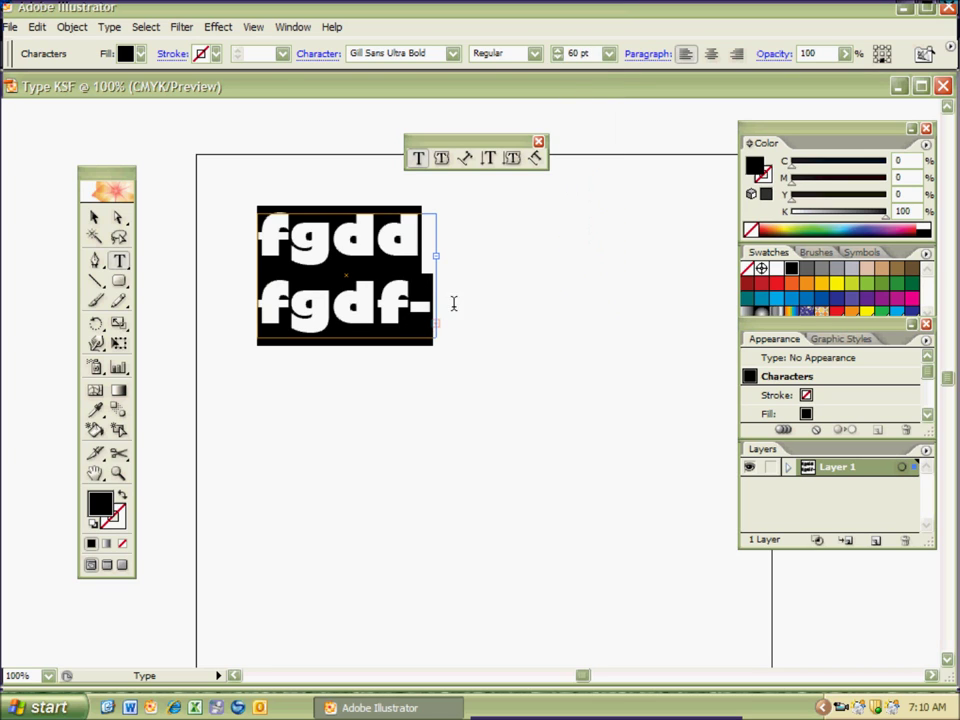
{"action": "left_click", "coordinate": [609, 54]}
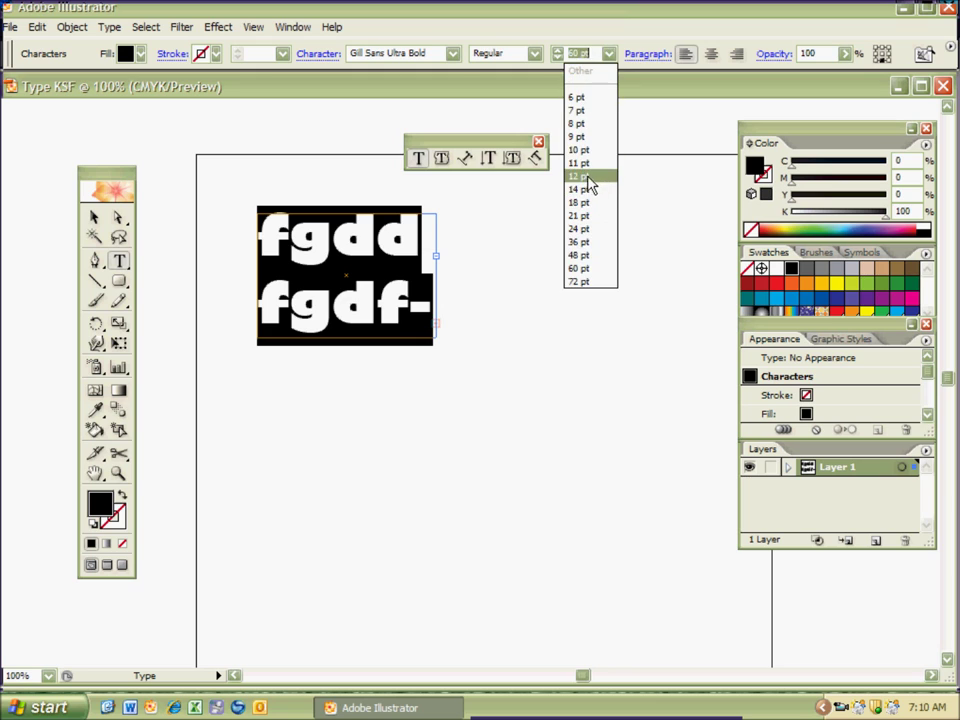
{"action": "left_click", "coordinate": [588, 177]}
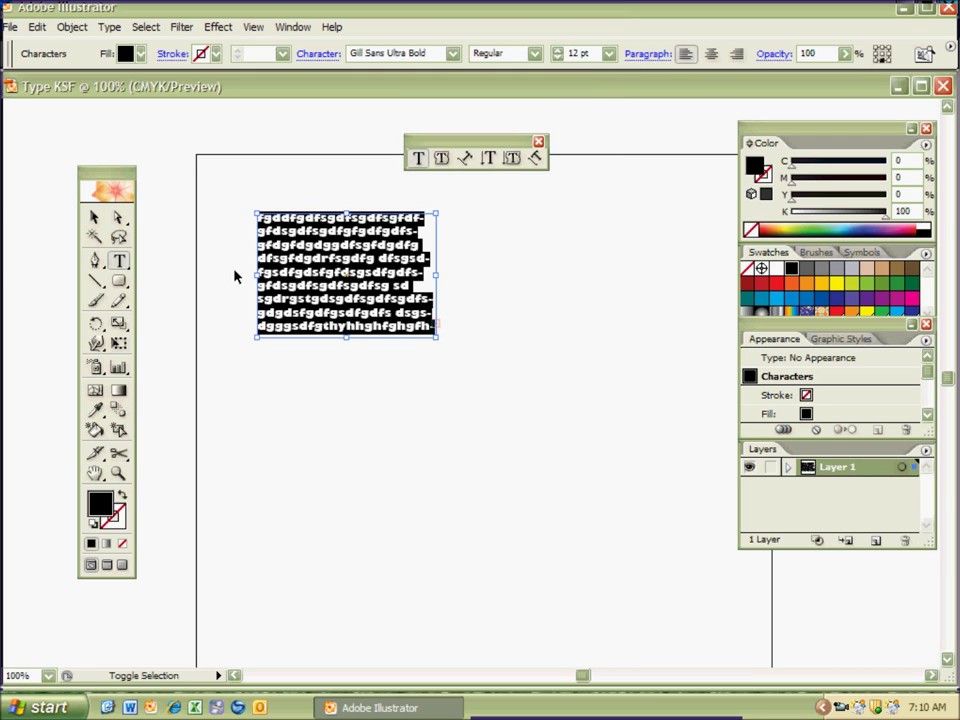
Reshape the text frame to be narrower and taller so that all the overflowing text fits, and deselect it
{"action": "left_click", "coordinate": [236, 274], "text": "ctrl"}
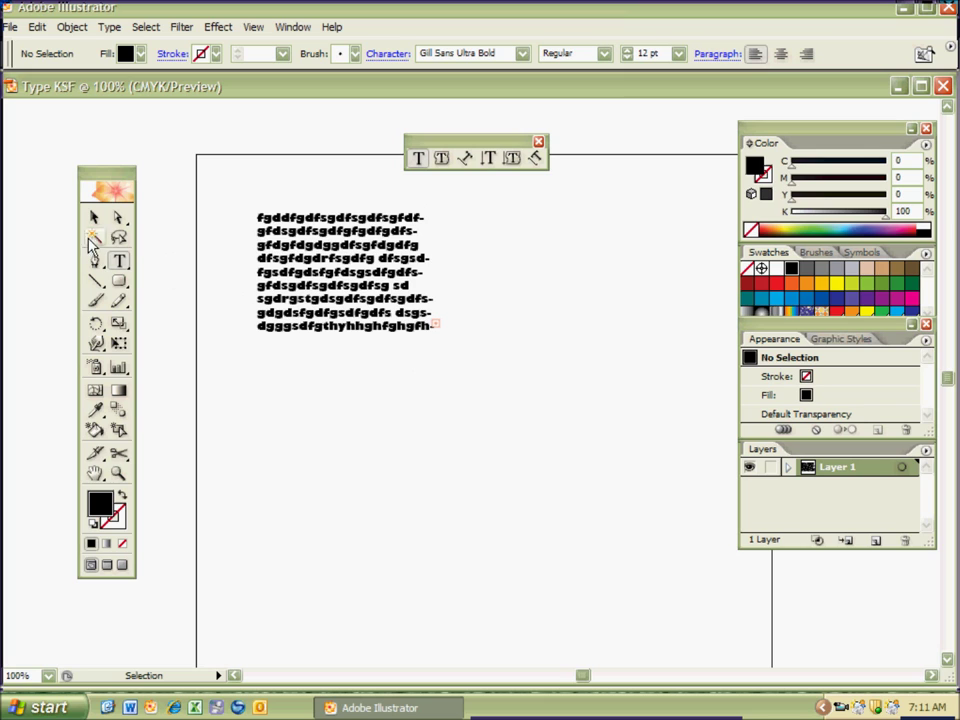
{"action": "left_click", "coordinate": [416, 332]}
{"action": "left_click_drag", "start_coordinate": [436, 338], "coordinate": [378, 434]}
{"action": "left_click_drag", "start_coordinate": [383, 438], "coordinate": [379, 424]}
{"action": "left_click", "coordinate": [383, 440]}
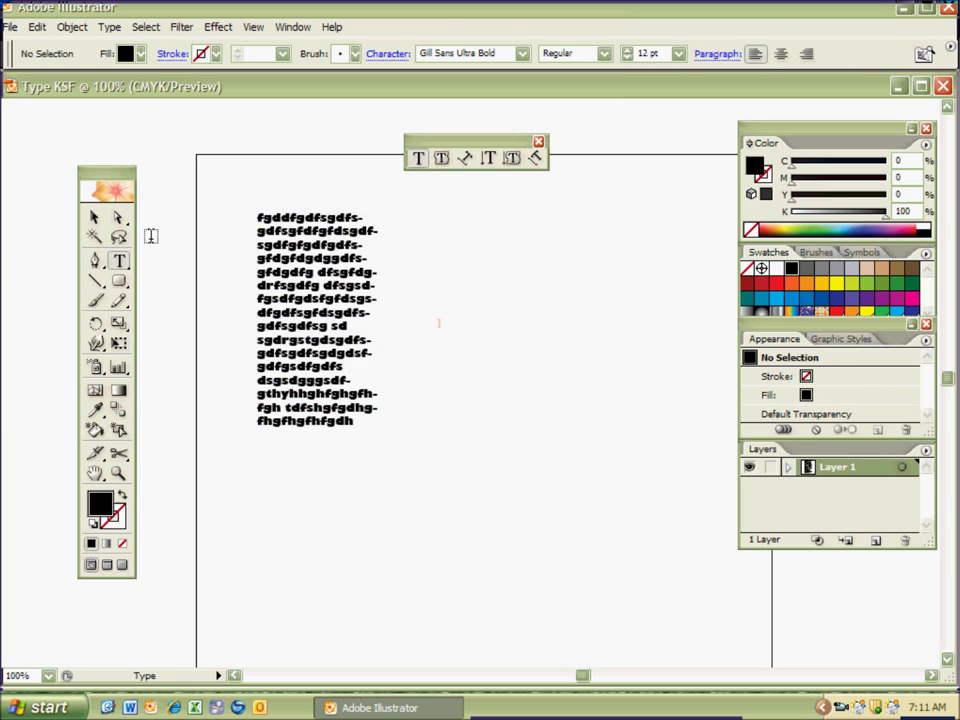
Draw a wide black-filled ellipse beside the text column, centred at about X 5.13 in, Y 8.13 in
{"action": "left_click_drag", "start_coordinate": [119, 281], "coordinate": [186, 284]}
{"action": "left_click_drag", "start_coordinate": [444, 222], "coordinate": [643, 351]}
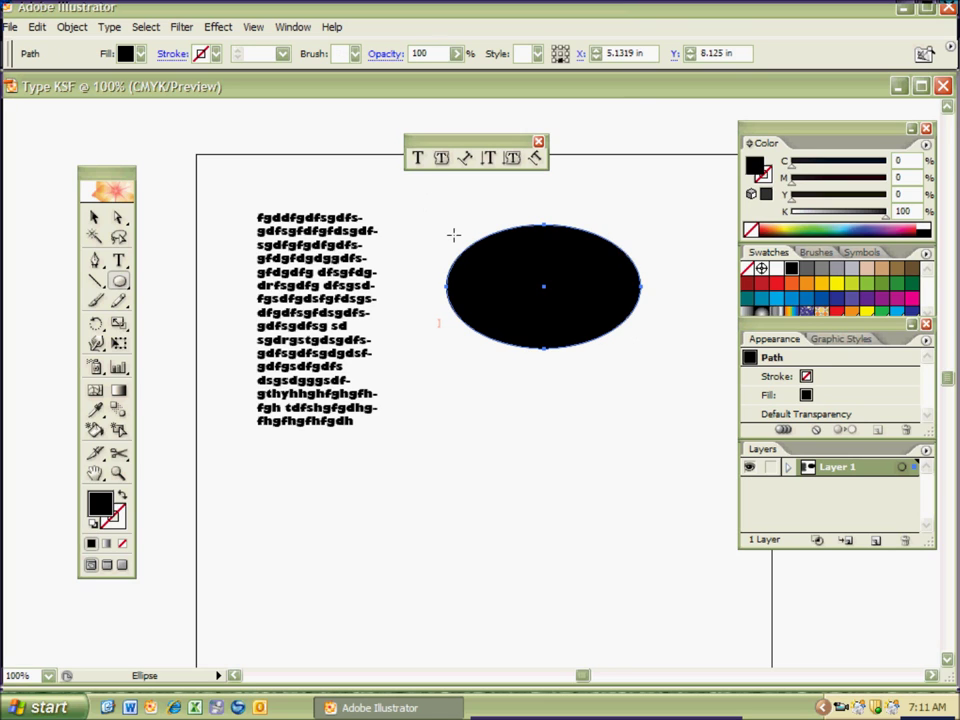
Swap the ellipse's fill and stroke, then turn it into a text frame holding several lines of filler text like "dasdasdas" and deselect it
{"action": "left_click", "coordinate": [120, 497]}
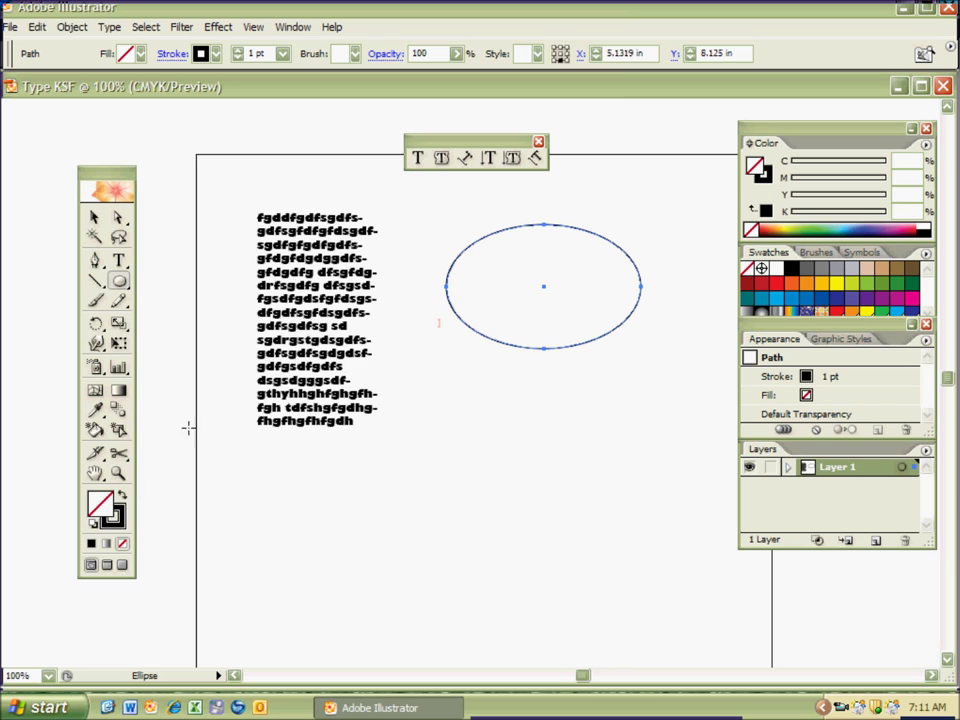
{"action": "left_click", "coordinate": [418, 158]}
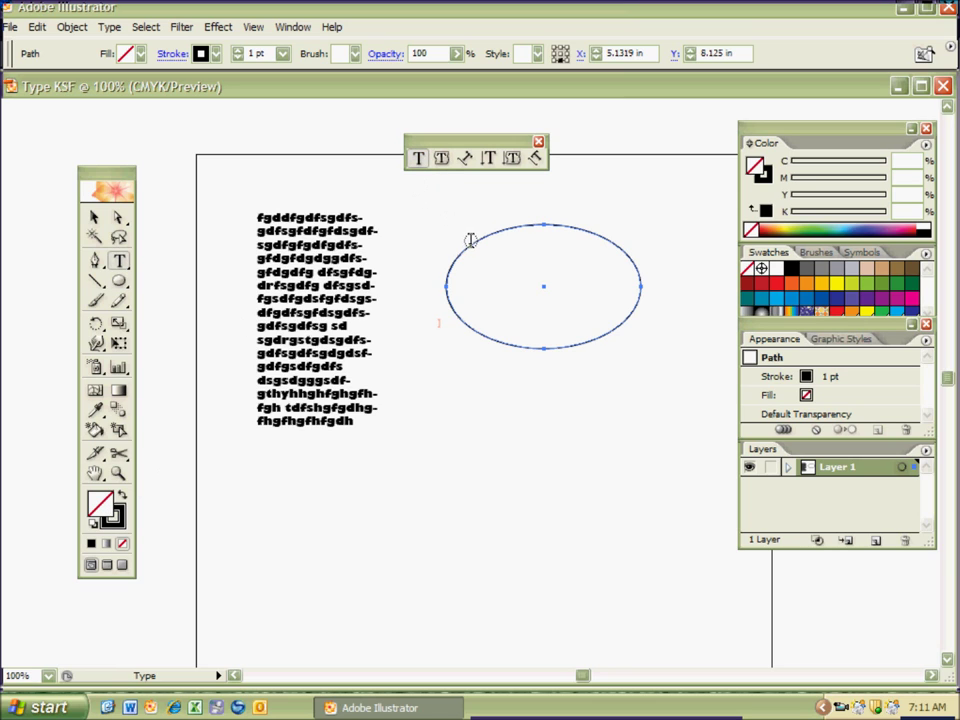
{"action": "left_click", "coordinate": [467, 244]}
{"action": "type", "text": "asdasdasdsa- dasdasdasdasdasd"}
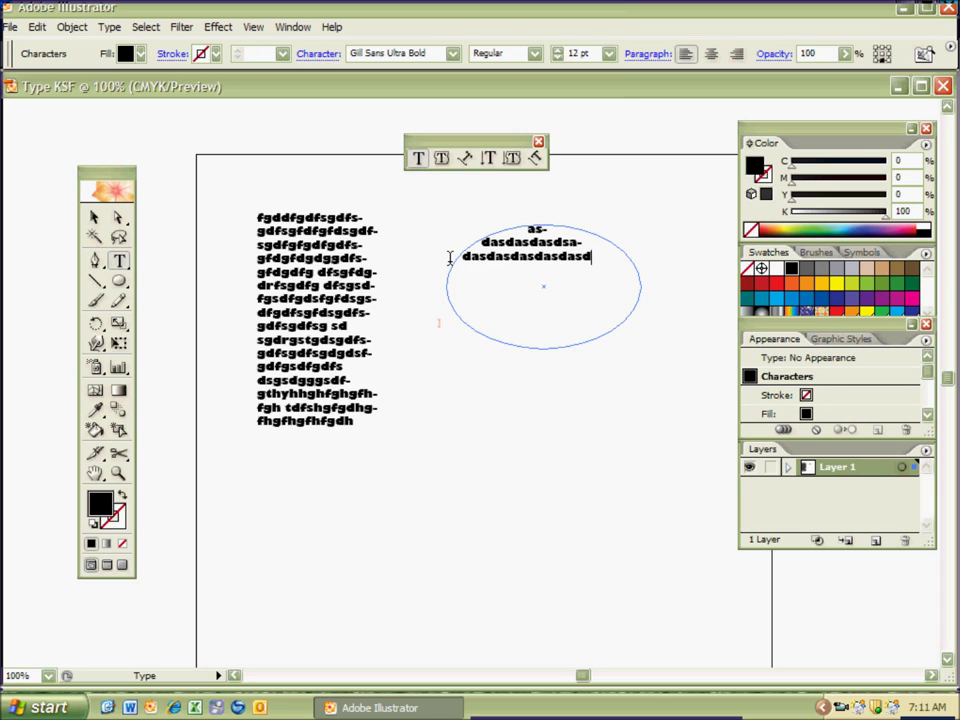
{"action": "type", "text": "as- dasdasdas"}
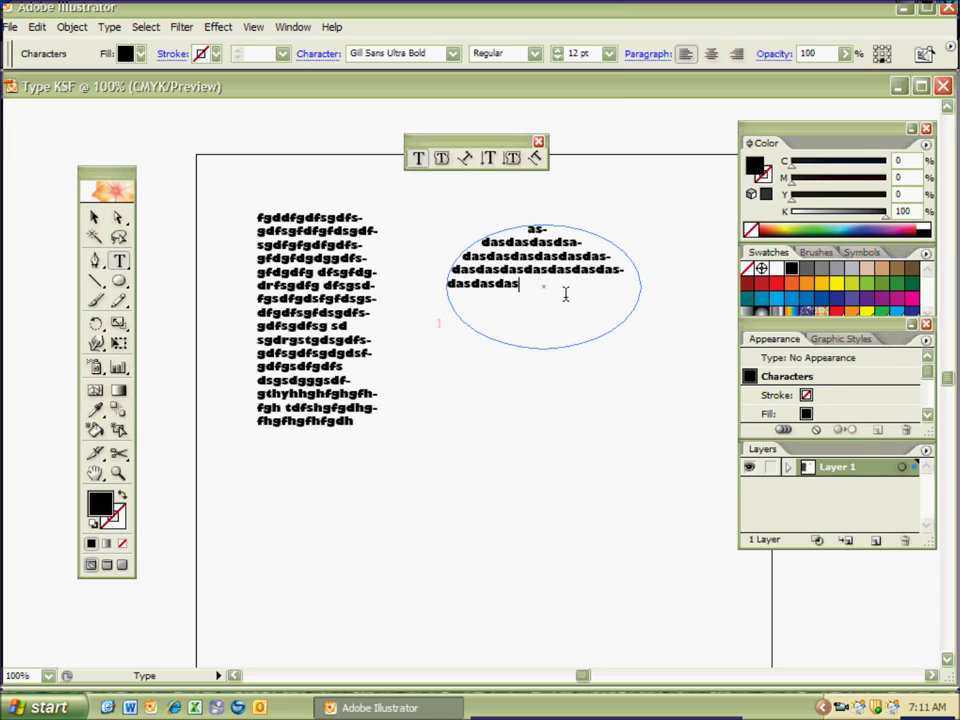
{"action": "type", "text": "dasd"}
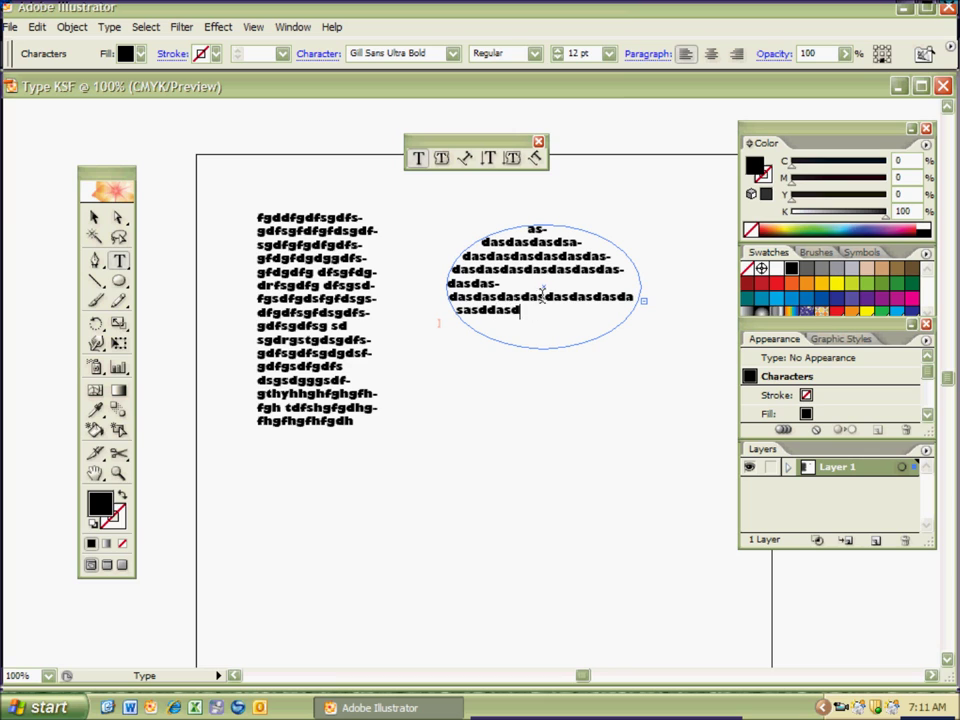
{"action": "type", "text": "asdasdas- dasdas- dasdasdasdasdasdasdasdasda sasddasdasdasdasdasda sdasdsadasdasdasds a"}
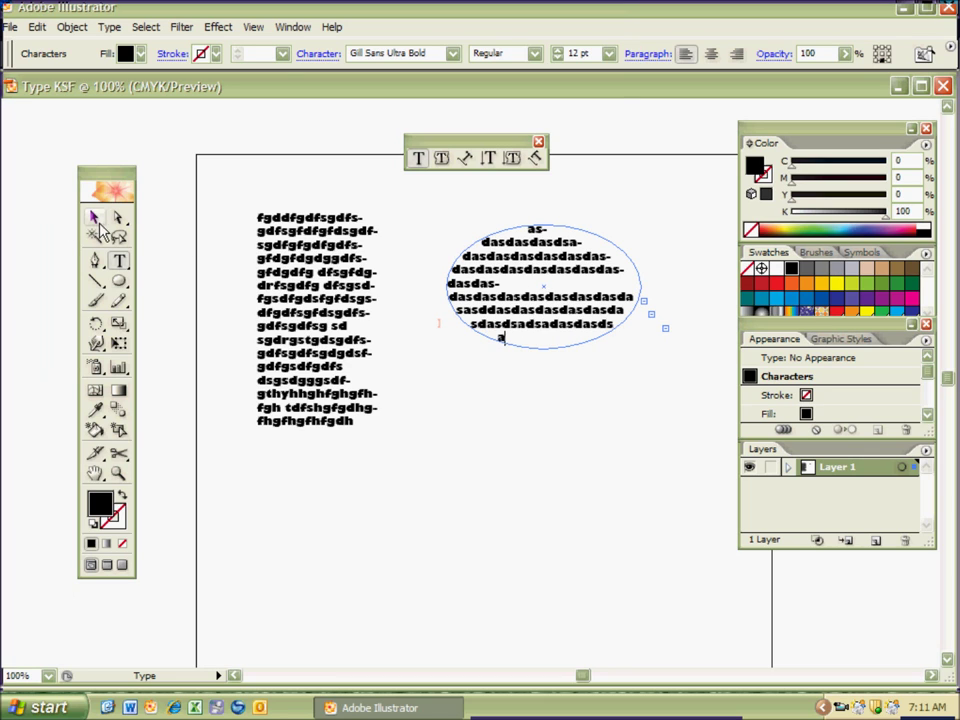
{"action": "key", "text": "ctrl+shift+a"}
{"action": "left_click", "coordinate": [94, 217]}
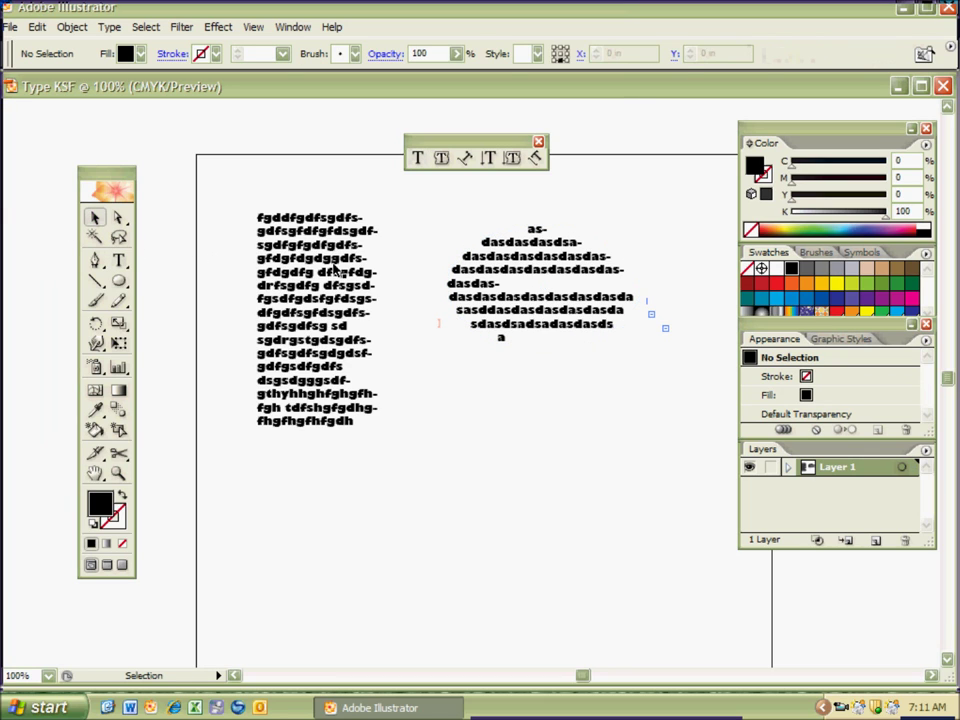
Try different heights for the elliptical text frame and leave it shorter than originally drawn
{"action": "left_click", "coordinate": [541, 331]}
{"action": "left_click_drag", "start_coordinate": [540, 349], "coordinate": [618, 297]}
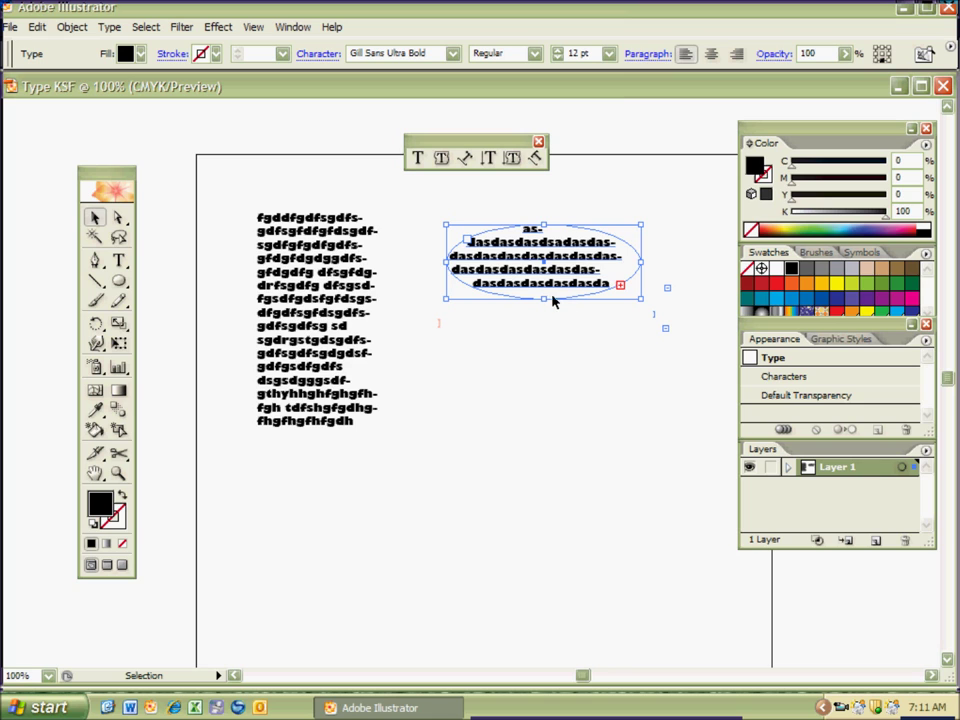
{"action": "left_click_drag", "start_coordinate": [544, 300], "coordinate": [547, 350]}
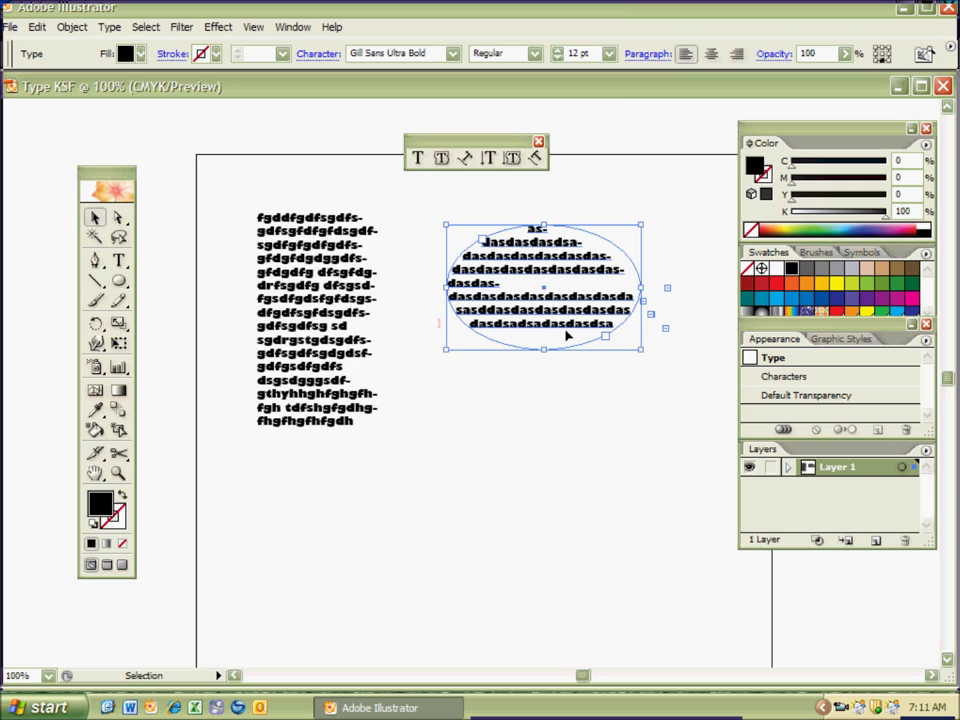
{"action": "left_click_drag", "start_coordinate": [548, 354], "coordinate": [452, 255]}
Delete the elliptical frame's filler text from the third line onward and deselect the frame
{"action": "key", "text": "t"}
{"action": "type", "text": "dasdasdasdasdsadsadasdasdsa"}
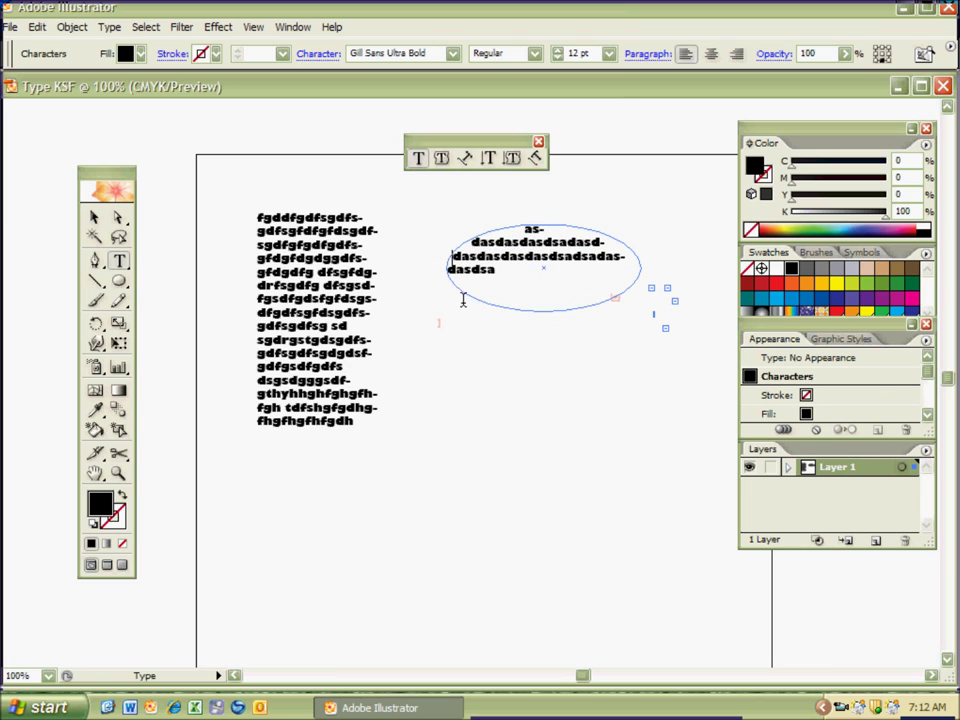
{"action": "left_click_drag", "start_coordinate": [515, 292], "coordinate": [453, 255]}
{"action": "key", "text": "BackSpace"}
{"action": "left_click_drag", "start_coordinate": [539, 295], "coordinate": [612, 303]}
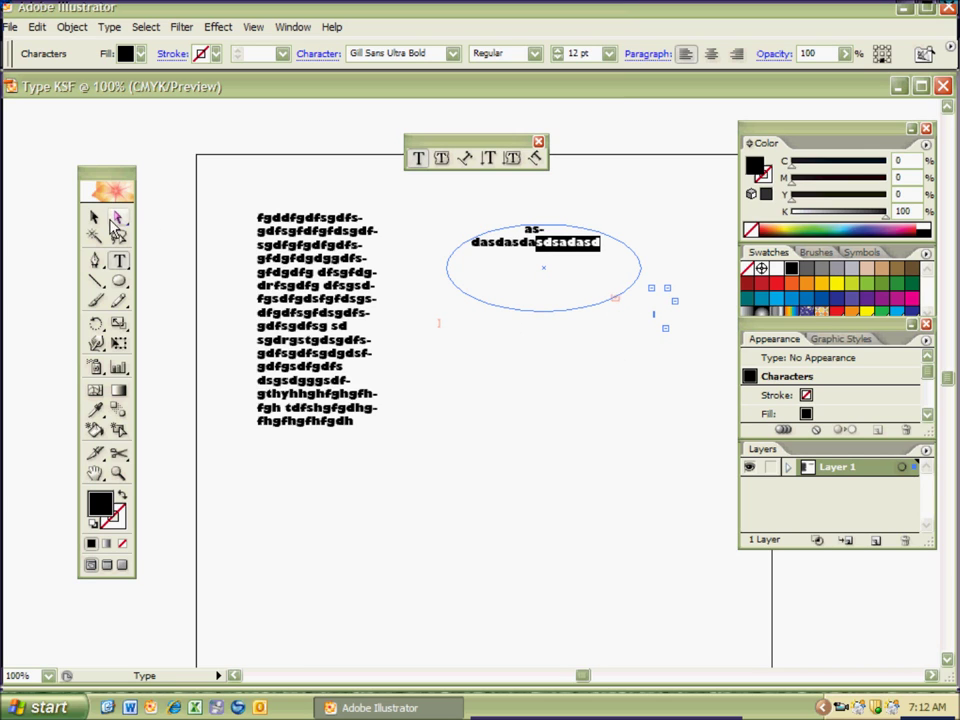
{"action": "key", "text": "Escape"}
{"action": "left_click", "coordinate": [530, 352]}
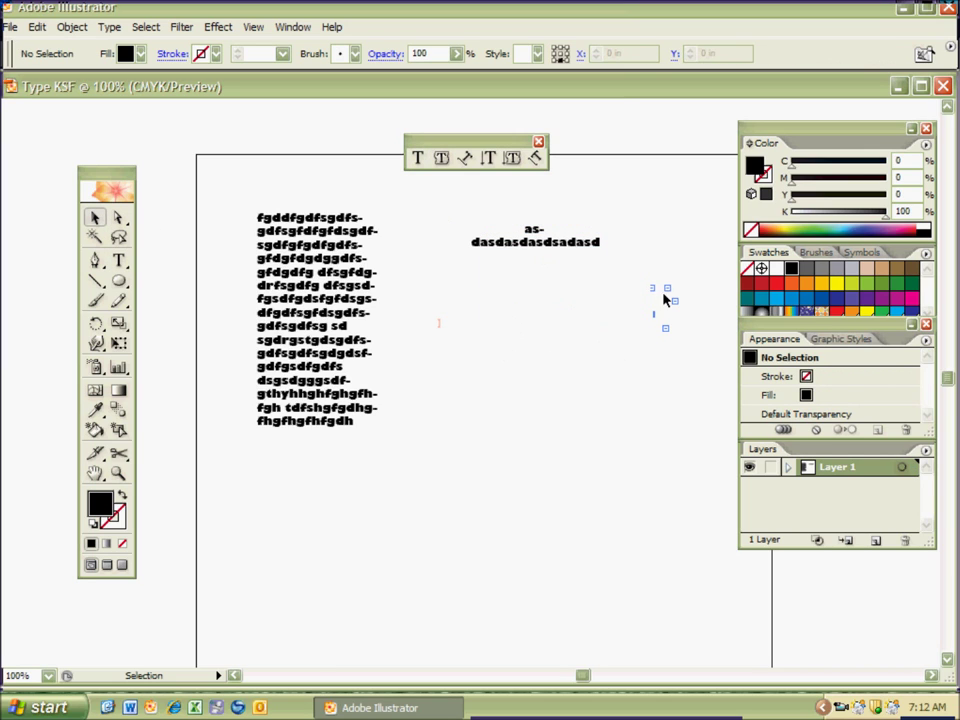
Delete the text column and the elliptical text object from the page
{"action": "key", "text": "ctrl+minus"}
{"action": "key", "text": "ctrl+plus"}
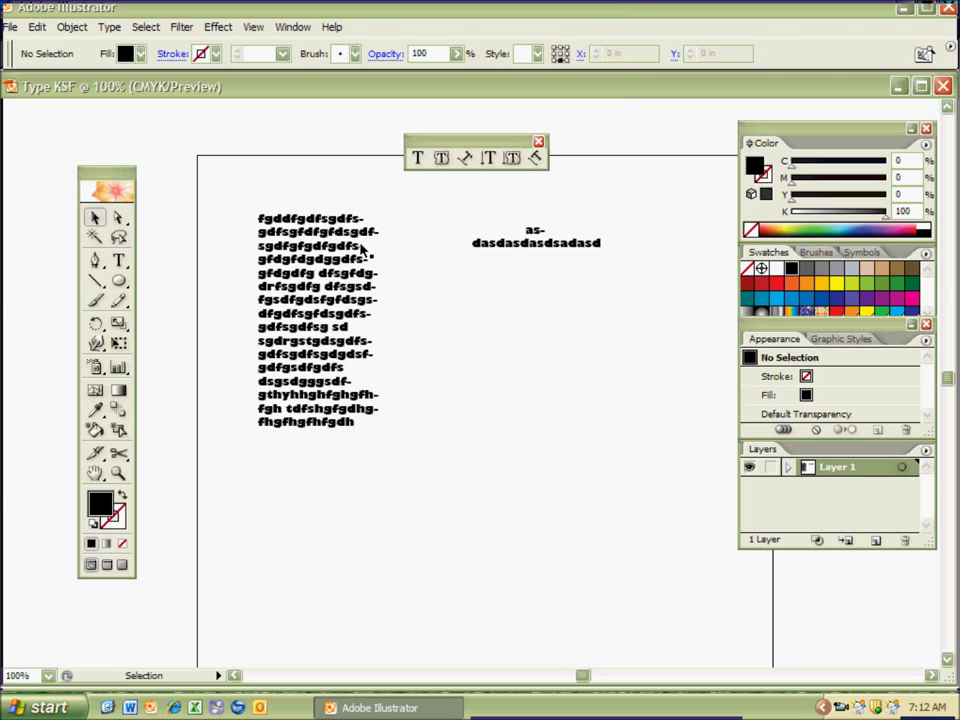
{"action": "key", "text": "t"}
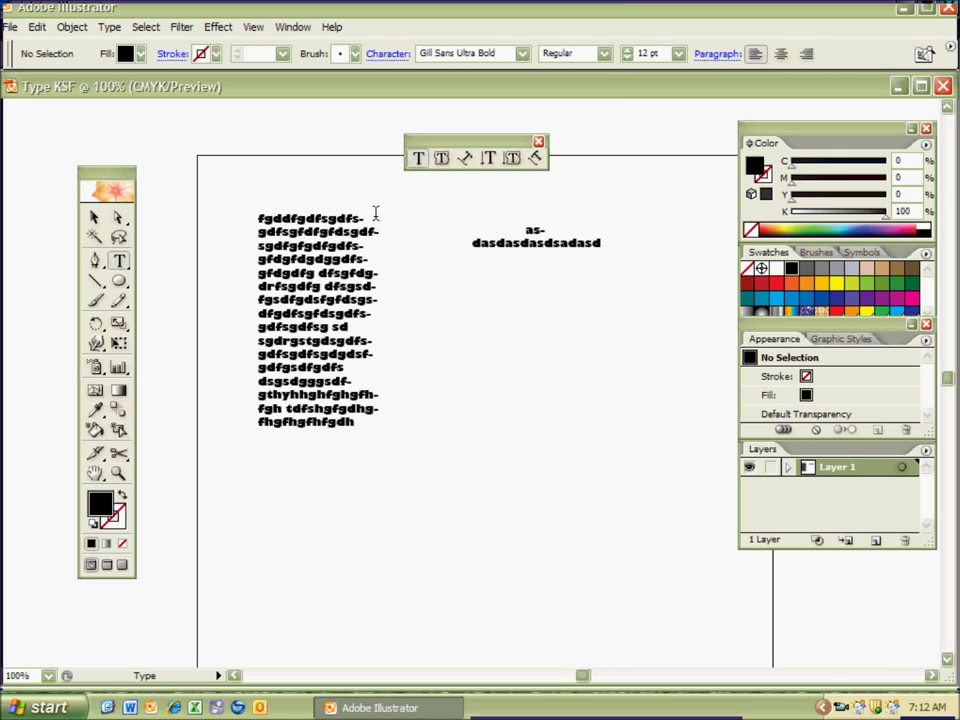
{"action": "left_click", "coordinate": [311, 272], "text": "ctrl"}
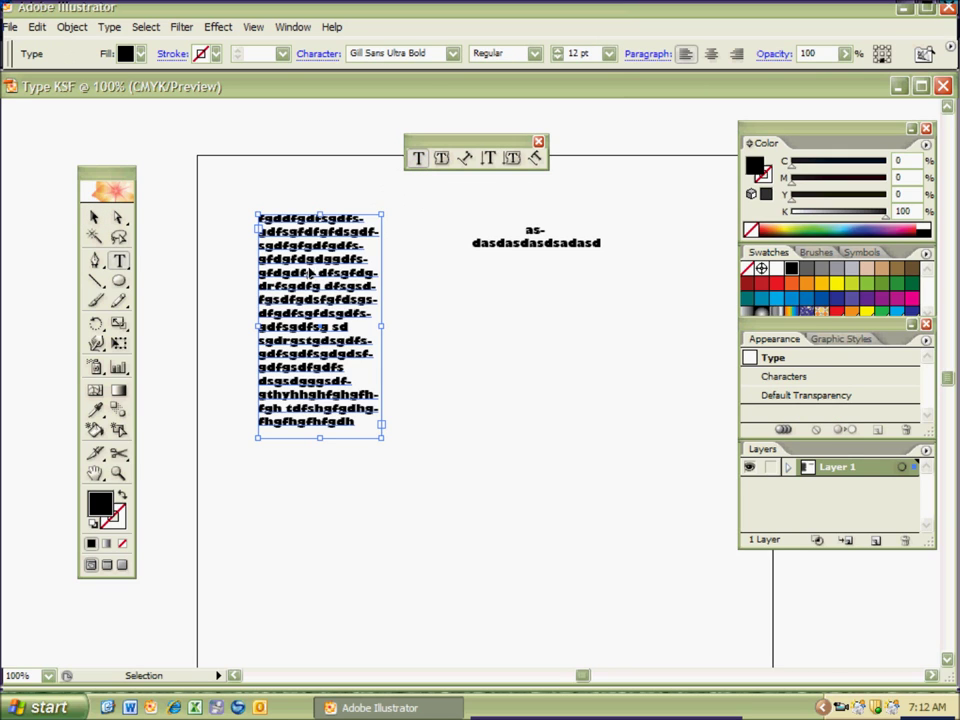
{"action": "key", "text": "Delete"}
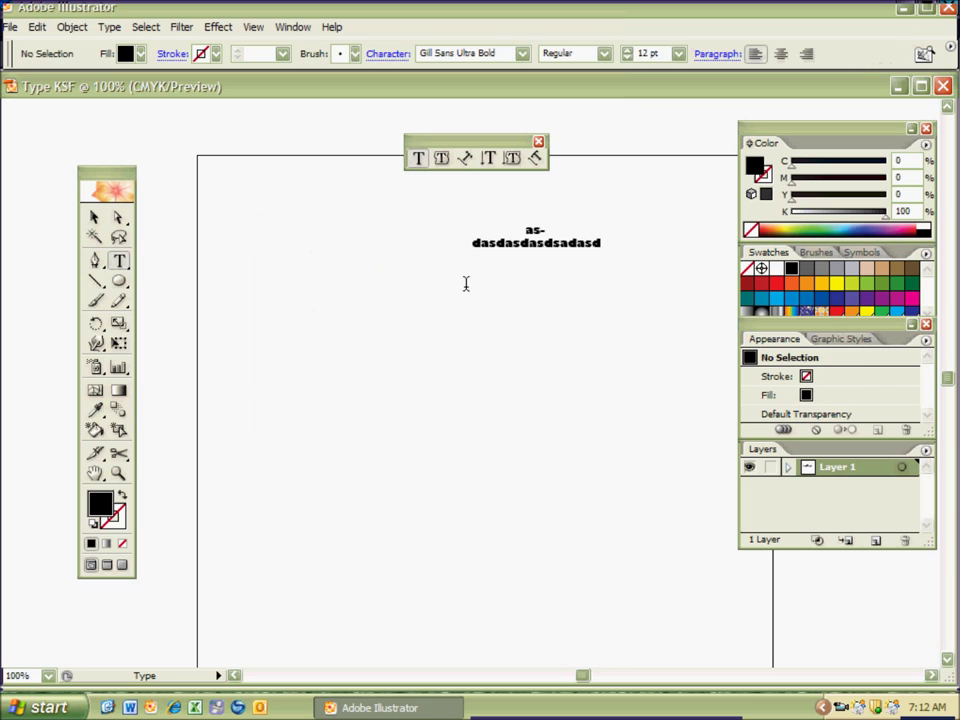
{"action": "left_click", "coordinate": [533, 255], "text": "ctrl"}
{"action": "key", "text": "Delete"}
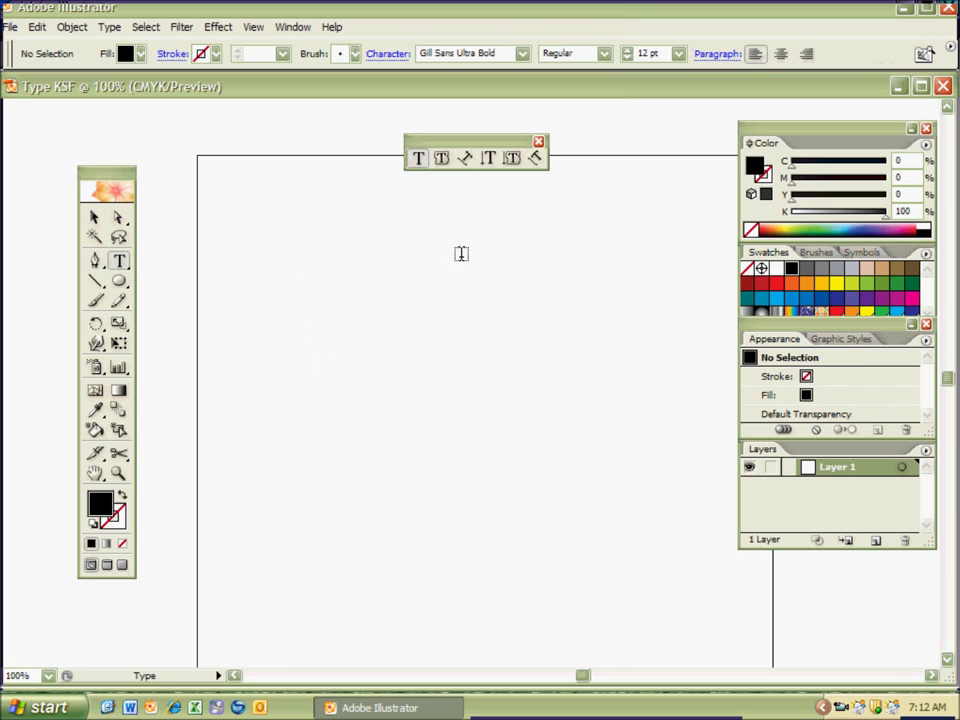
Create a single letter "T" as point type in the upper part of the page and set its font size to 21 pt
{"action": "key", "text": "ctrl+minus"}
{"action": "key", "text": "ctrl+minus"}
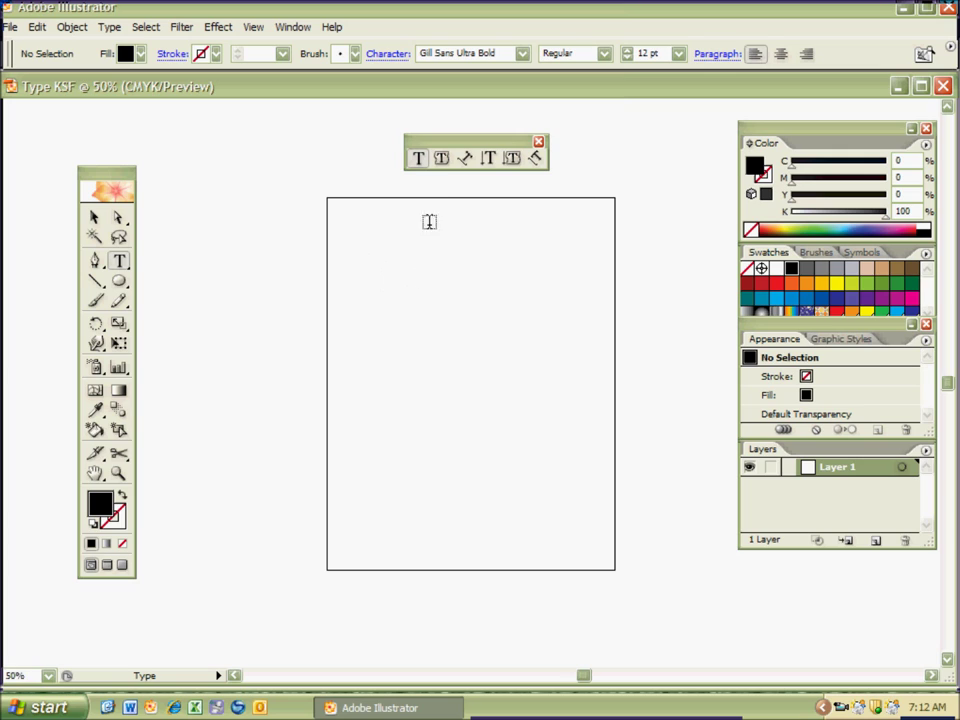
{"action": "left_click", "coordinate": [432, 297]}
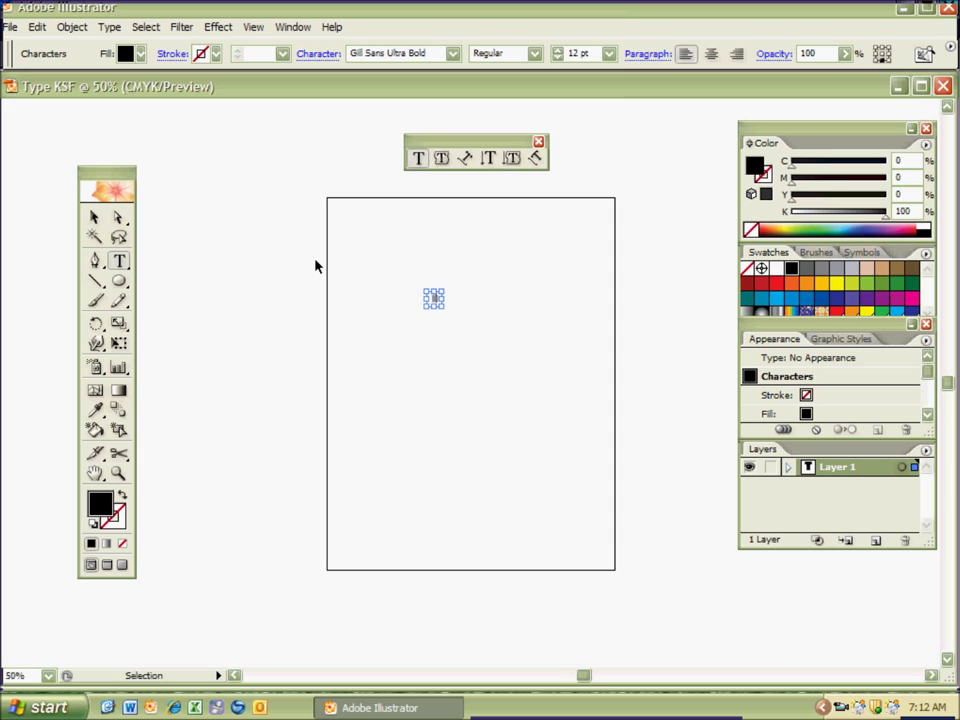
{"action": "key", "text": "ctrl+plus"}
{"action": "left_click", "coordinate": [94, 217]}
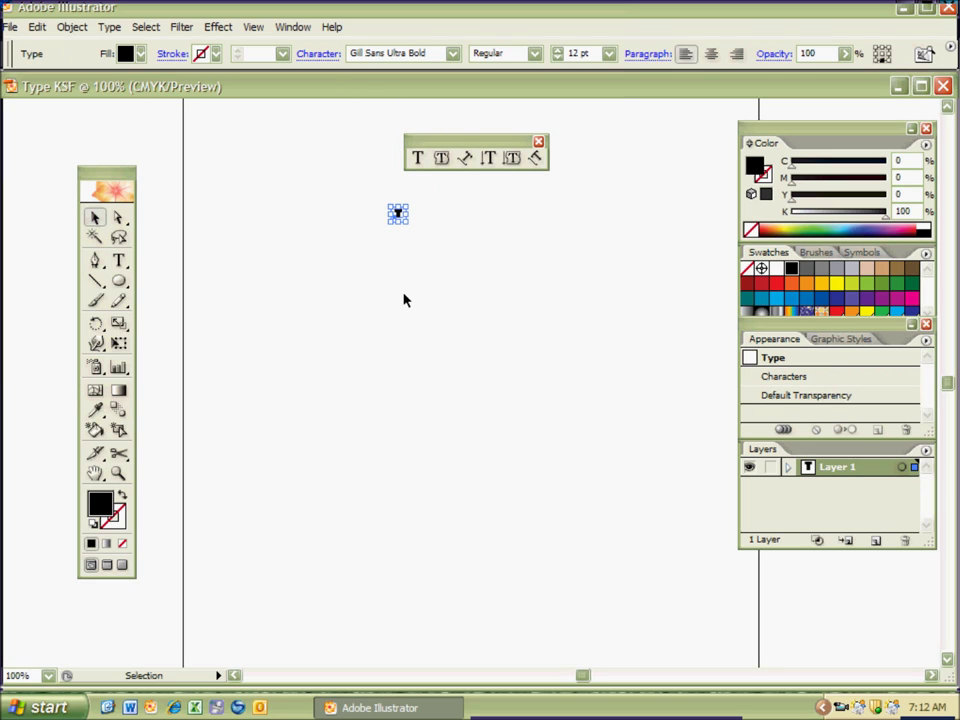
{"action": "left_click", "coordinate": [608, 53]}
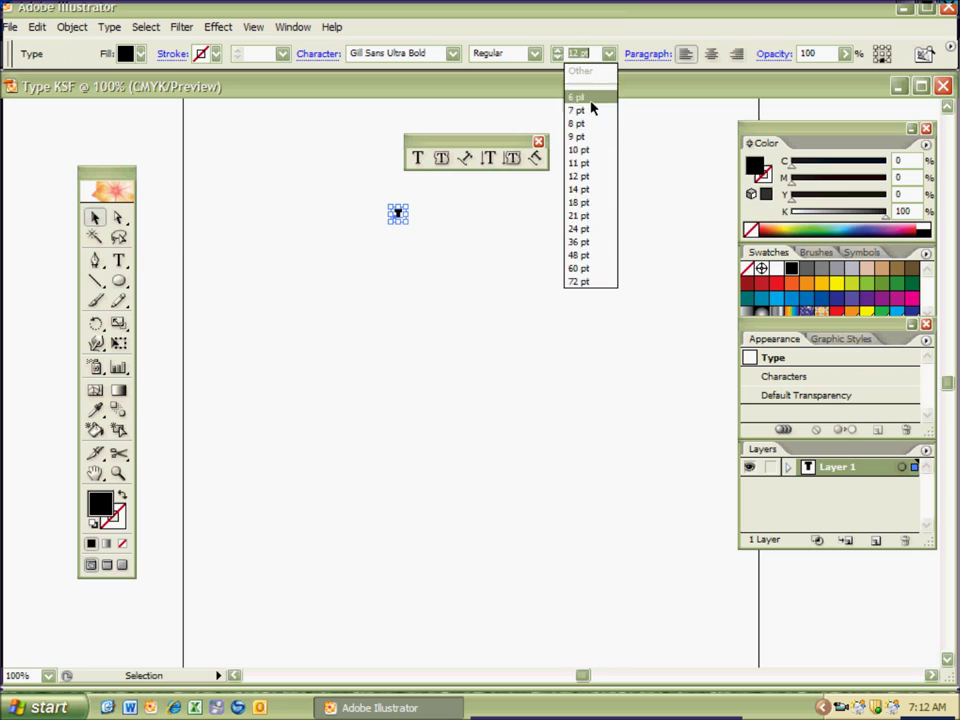
{"action": "left_click", "coordinate": [583, 214]}
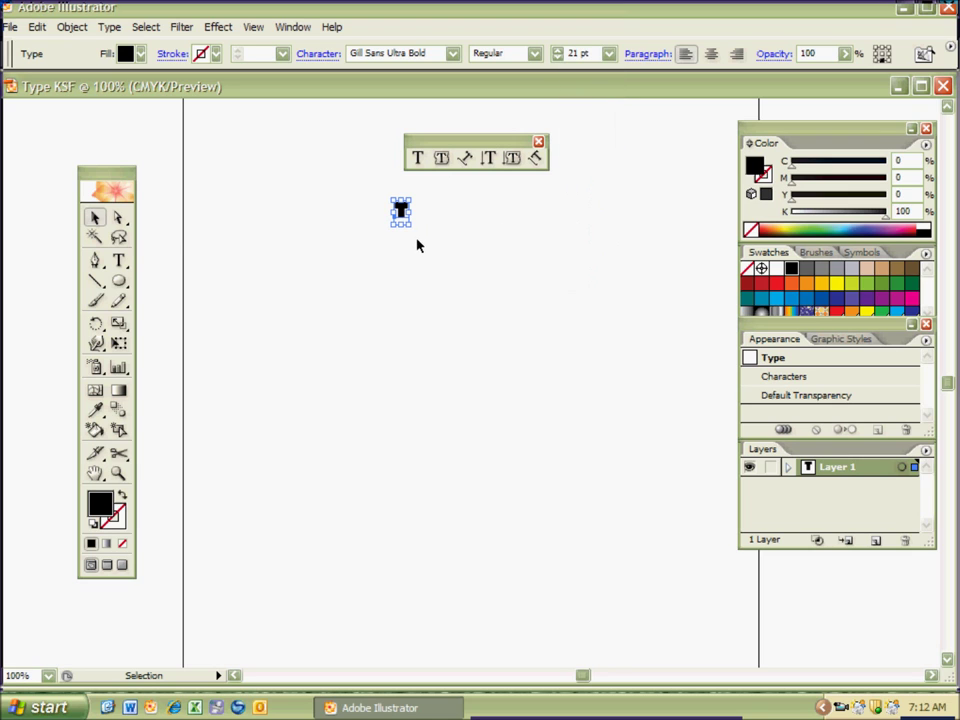
Try enlarging the letter T to nearly half the page width and undo the scaling
{"action": "left_click_drag", "start_coordinate": [410, 226], "coordinate": [667, 408]}
{"action": "key", "text": "ctrl+minus"}
{"action": "key", "text": "ctrl+minus"}
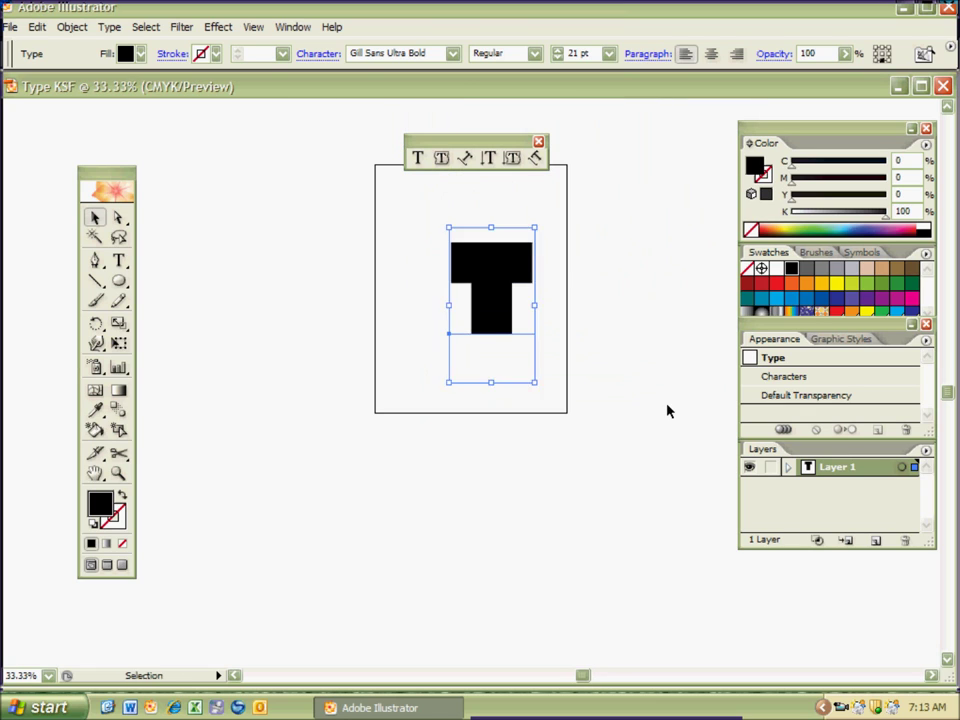
{"action": "key", "text": "ctrl+z"}
Stretch the letter T to a moderately larger, taller shape and move it slightly down and to the left on the page
{"action": "left_click_drag", "start_coordinate": [446, 238], "coordinate": [525, 364]}
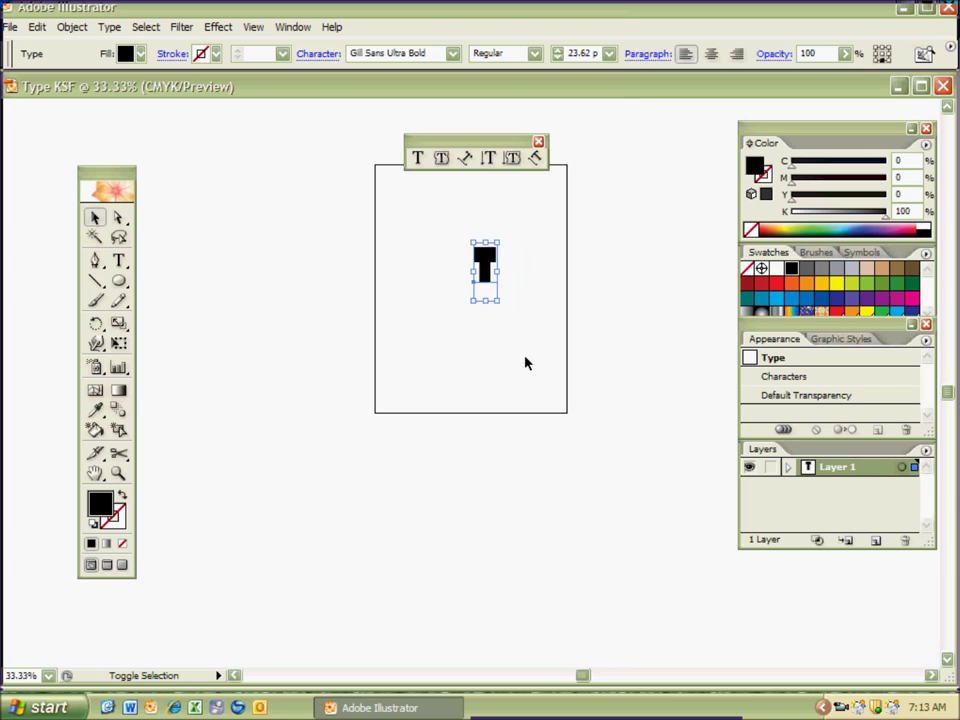
{"action": "mouse_move", "coordinate": [484, 262]}
{"action": "left_mouse_down"}
{"action": "mouse_move", "coordinate": [450, 275]}
{"action": "mouse_move", "coordinate": [470, 276]}
{"action": "left_mouse_up"}
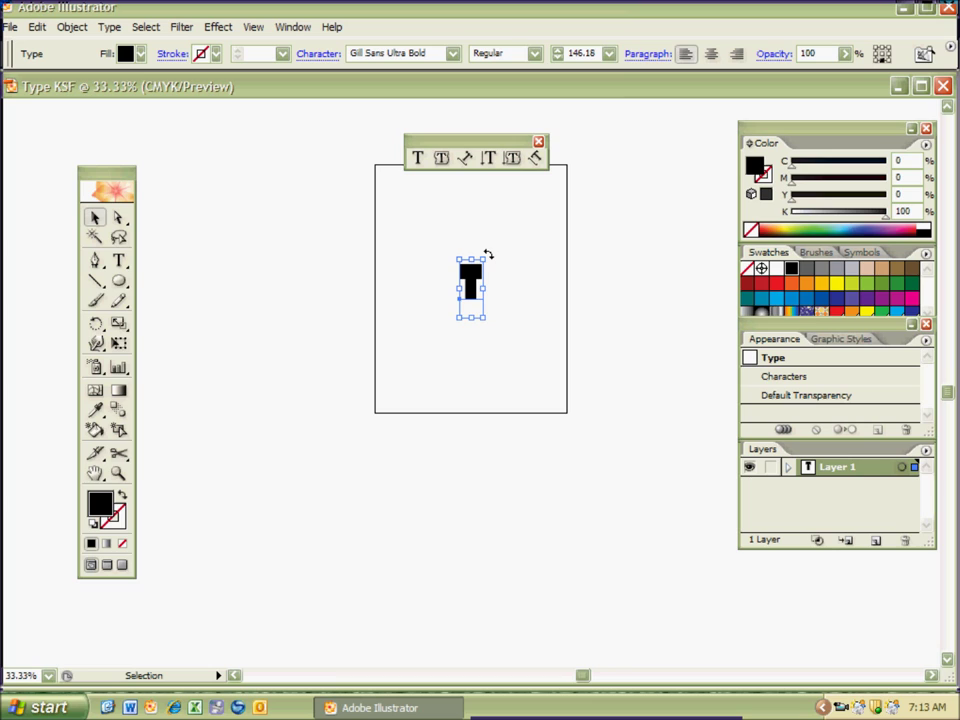
{"action": "left_click", "coordinate": [487, 259]}
{"action": "left_click", "coordinate": [478, 268]}
Rotate the letter T to a diagonal tilt and delete it
{"action": "mouse_move", "coordinate": [485, 255]}
{"action": "left_mouse_down"}
{"action": "mouse_move", "coordinate": [472, 249]}
{"action": "mouse_move", "coordinate": [495, 278]}
{"action": "mouse_move", "coordinate": [456, 317]}
{"action": "mouse_move", "coordinate": [501, 257]}
{"action": "mouse_move", "coordinate": [446, 231]}
{"action": "mouse_move", "coordinate": [512, 268]}
{"action": "mouse_move", "coordinate": [511, 293]}
{"action": "mouse_move", "coordinate": [489, 321]}
{"action": "mouse_move", "coordinate": [405, 291]}
{"action": "mouse_move", "coordinate": [508, 277]}
{"action": "mouse_move", "coordinate": [415, 296]}
{"action": "mouse_move", "coordinate": [448, 242]}
{"action": "mouse_move", "coordinate": [490, 280]}
{"action": "mouse_move", "coordinate": [460, 270]}
{"action": "mouse_move", "coordinate": [467, 263]}
{"action": "left_mouse_up"}
{"action": "left_click", "coordinate": [431, 392]}
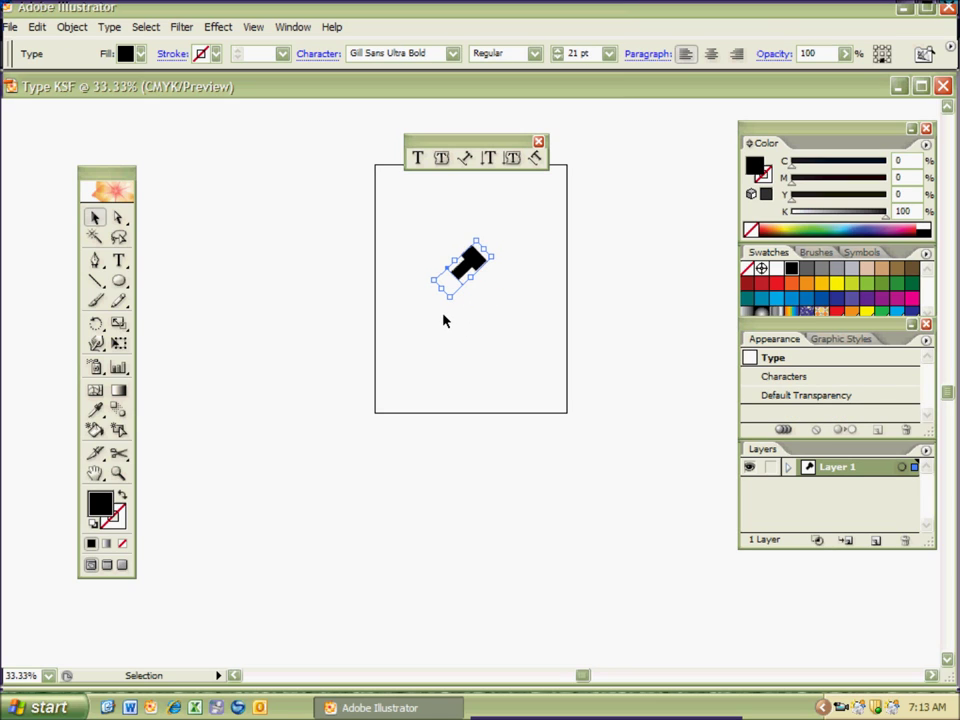
{"action": "key", "text": "Delete"}
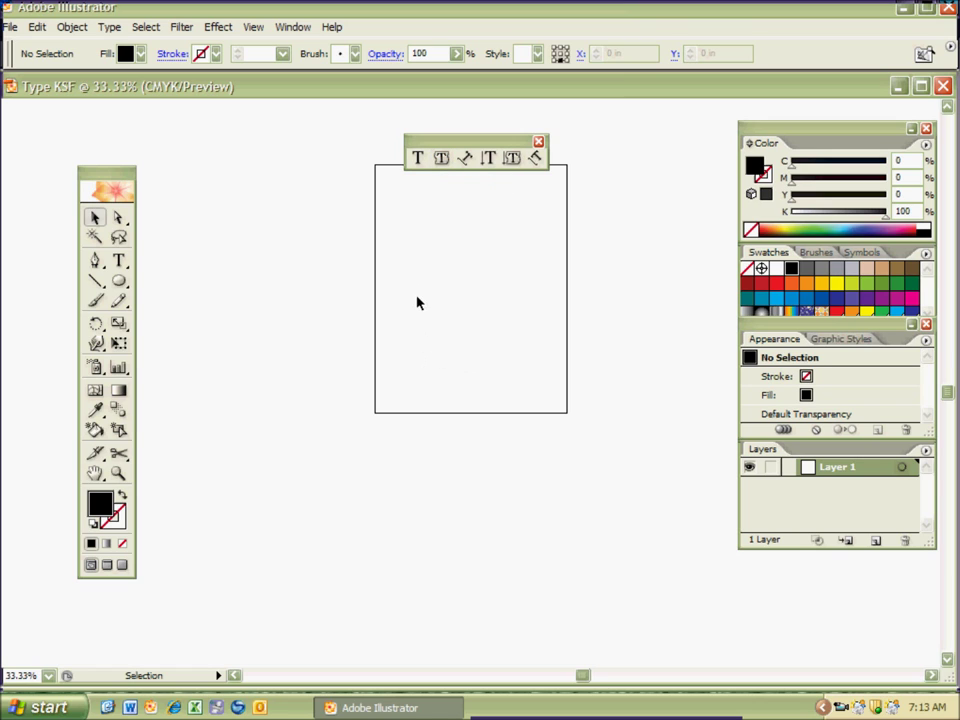
Draw a tall rounded rectangle centred at about X 3.12 in, Y 4.59 in, with no fill and a 1 pt black stroke
{"action": "left_click_drag", "start_coordinate": [127, 284], "coordinate": [163, 285]}
{"action": "left_click_drag", "start_coordinate": [425, 205], "coordinate": [466, 307]}
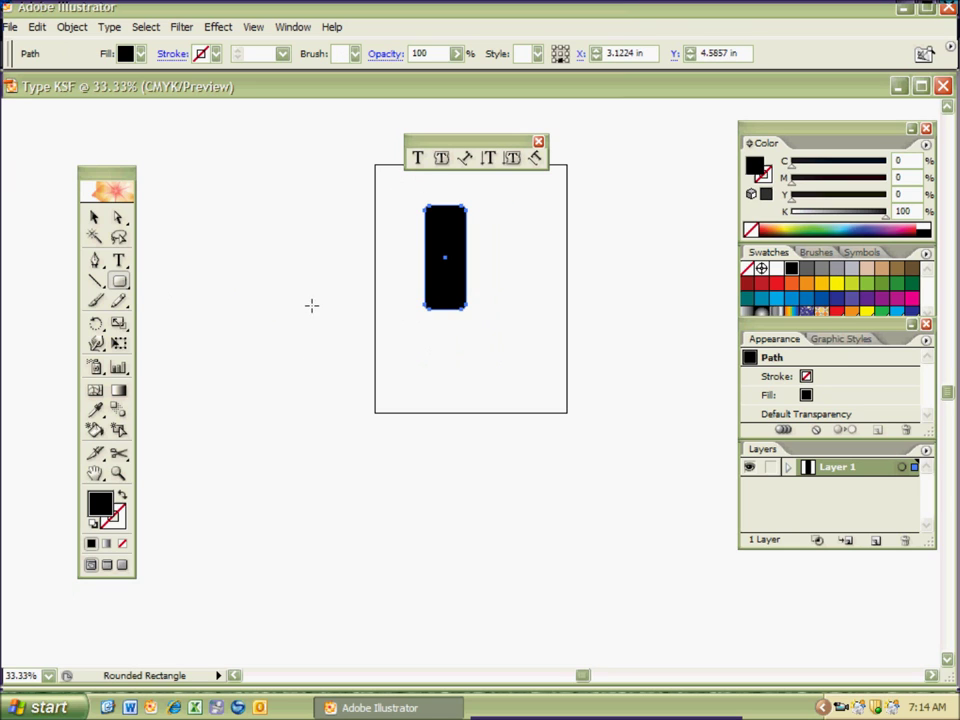
{"action": "left_click", "coordinate": [123, 496]}
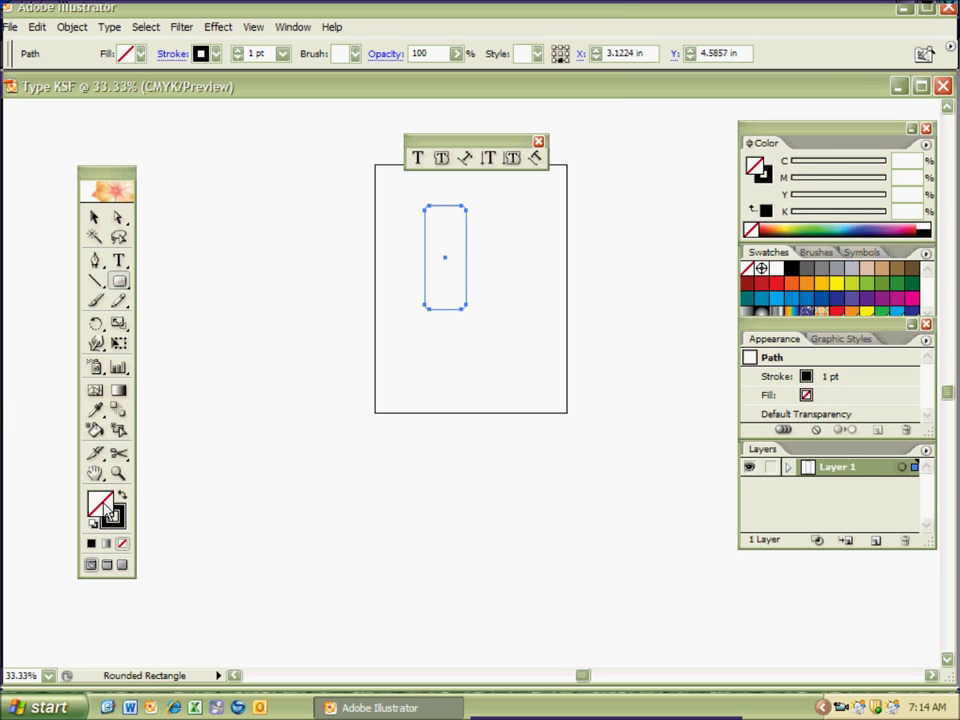
Fill the rounded rectangle with filler text like "dsfdsfsdfsdf" using the Area Type tool, and deselect it
{"action": "left_click", "coordinate": [443, 158]}
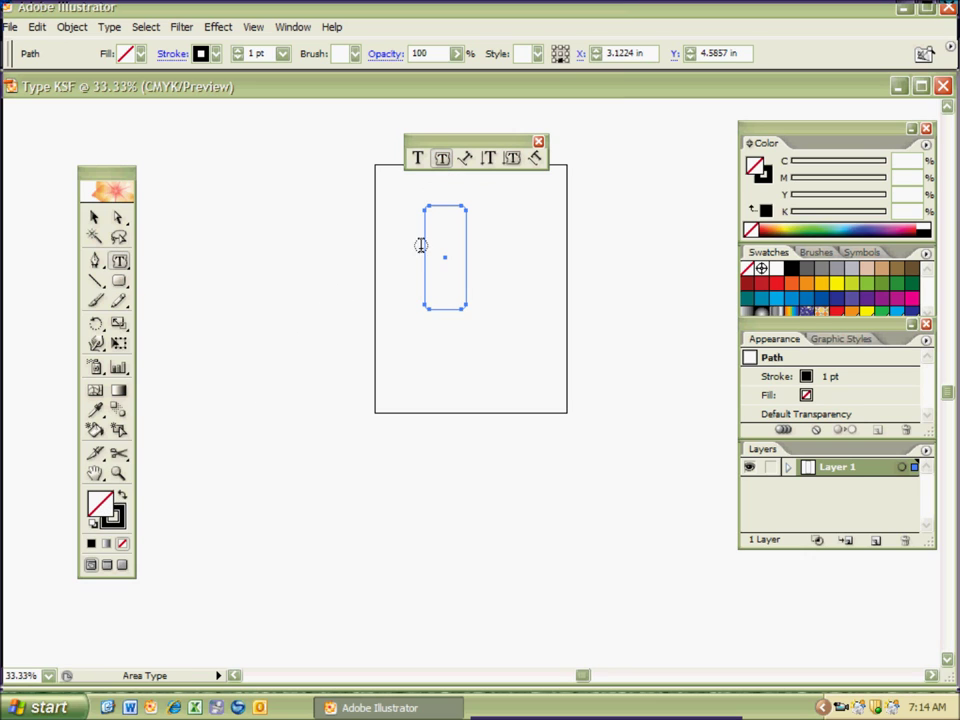
{"action": "left_click", "coordinate": [426, 210]}
{"action": "type", "text": "dsfdsfsdfsdfsdfsdfdfsd"}
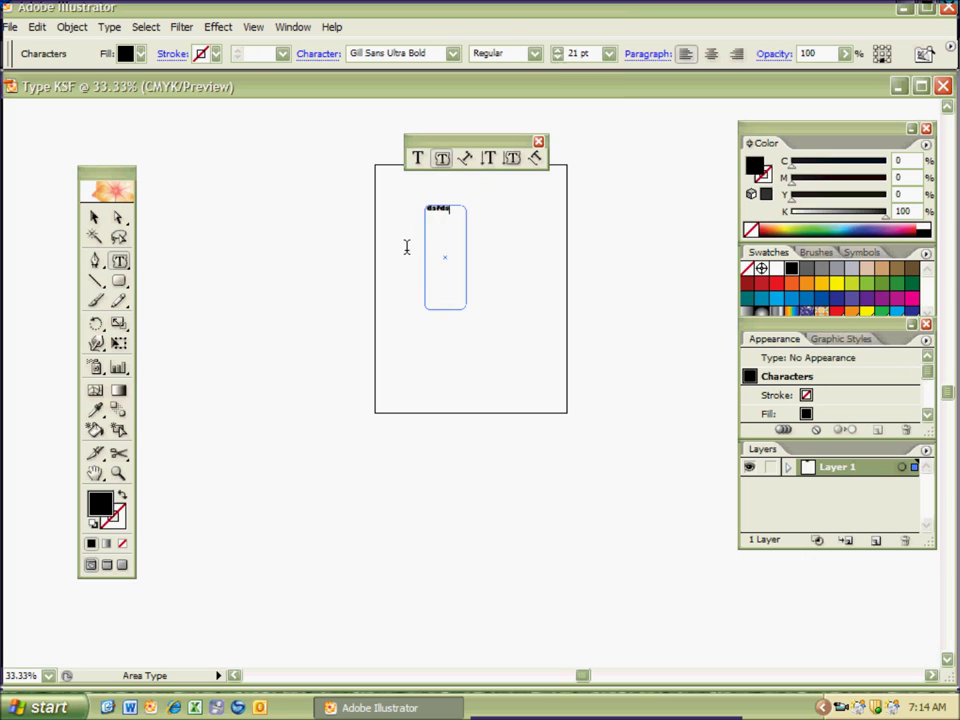
{"action": "type", "text": "fsdfdfsdfsdfsdfsdfdsfsdfsdf"}
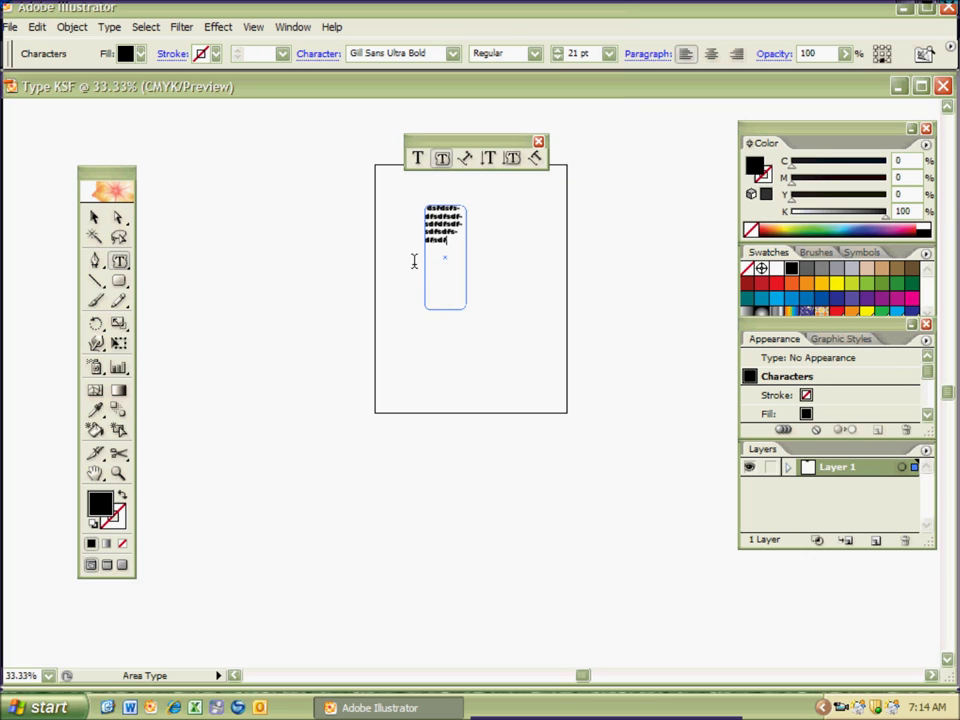
{"action": "type", "text": "sdfsdfsdfsdfsdfsdfsdfsdfsdfsdf"}
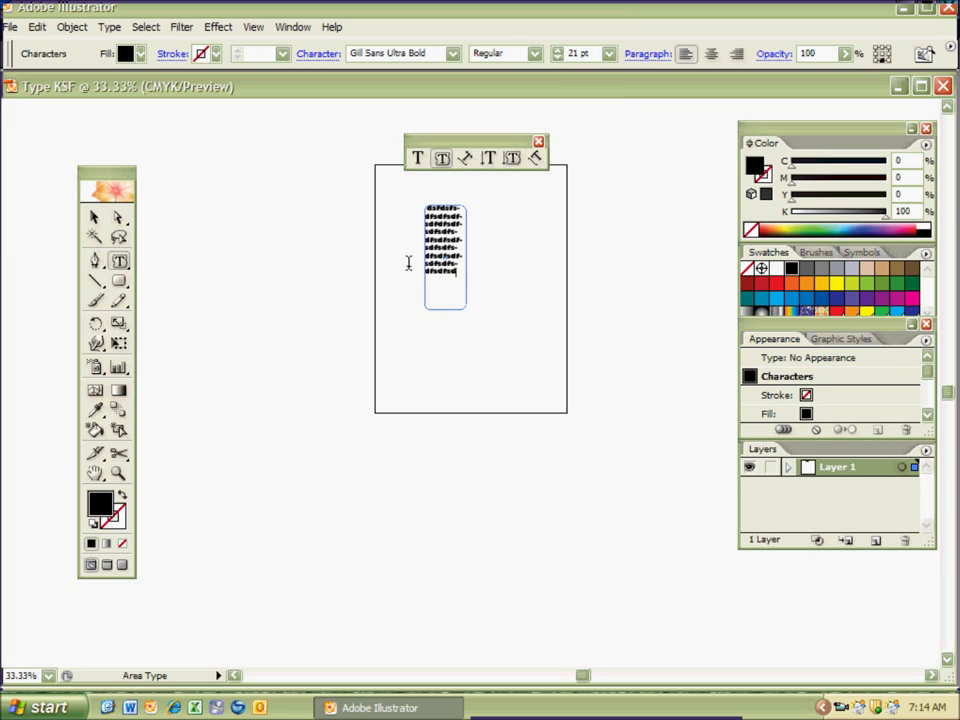
{"action": "type", "text": "fsdfsdfsdfsdfsdf"}
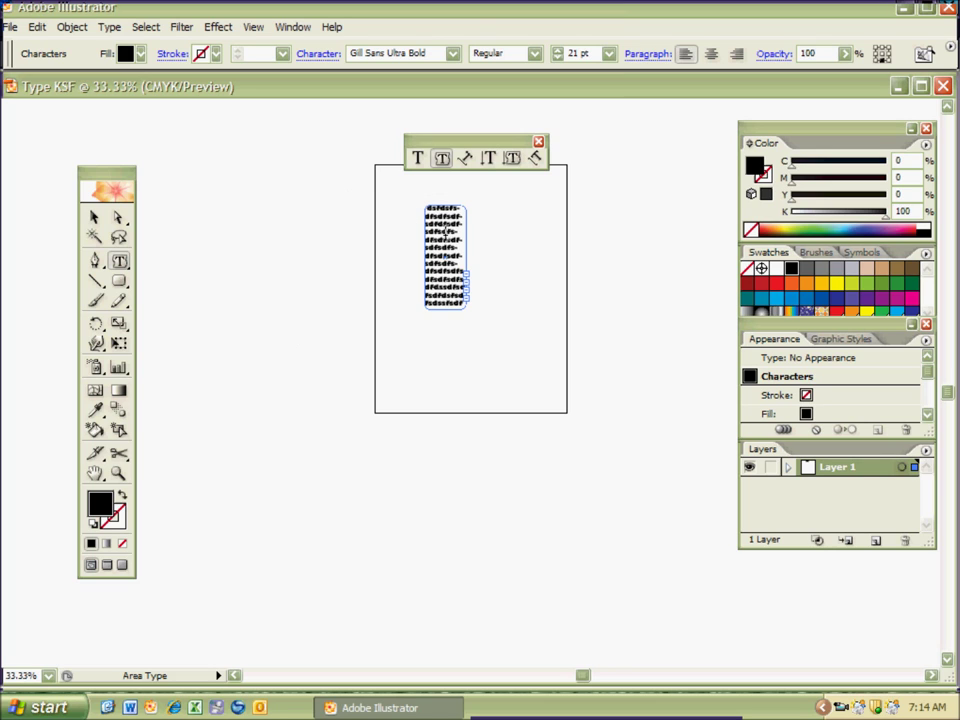
{"action": "left_click", "coordinate": [258, 277], "text": "ctrl"}
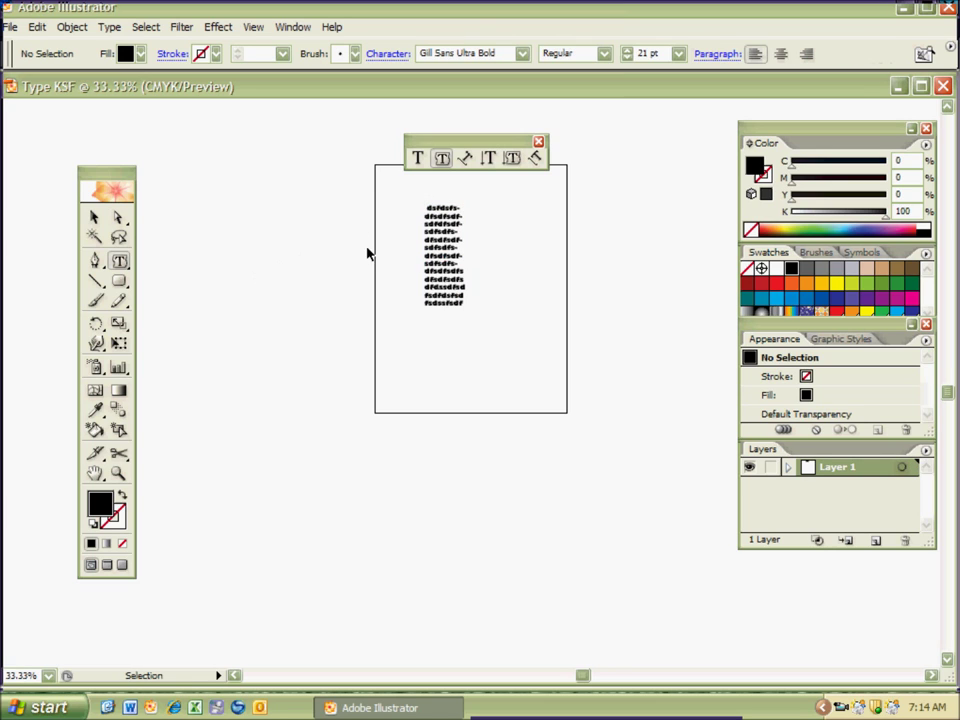
Delete the narrow column of area type and draw an open S-curve across the page's upper half with no fill and a 1 pt black stroke
{"action": "left_click", "coordinate": [439, 264], "text": "ctrl"}
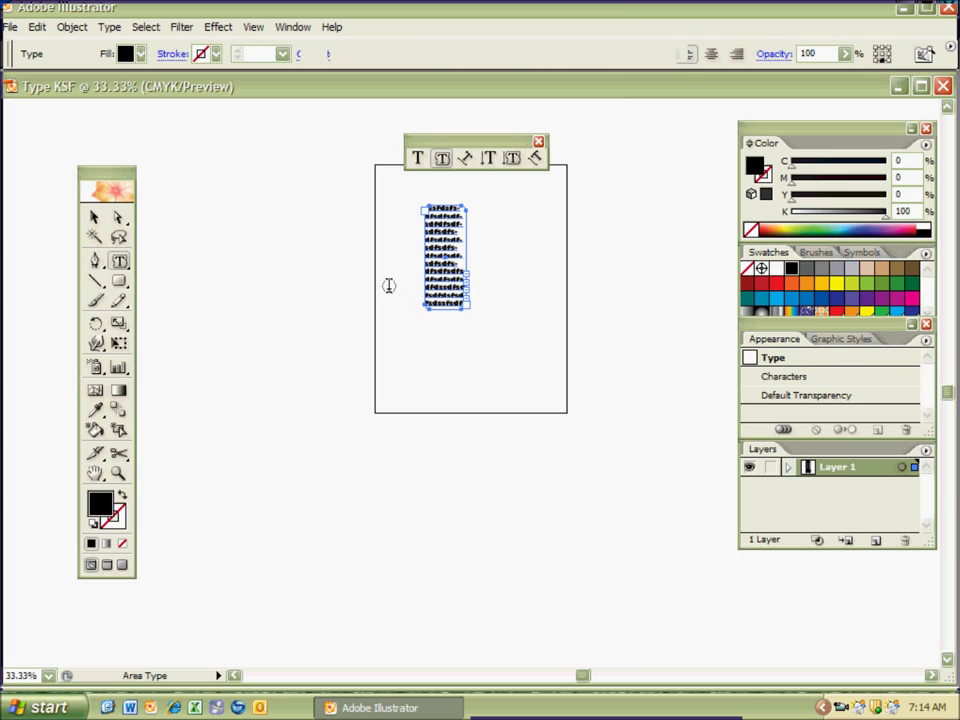
{"action": "key", "text": "Delete"}
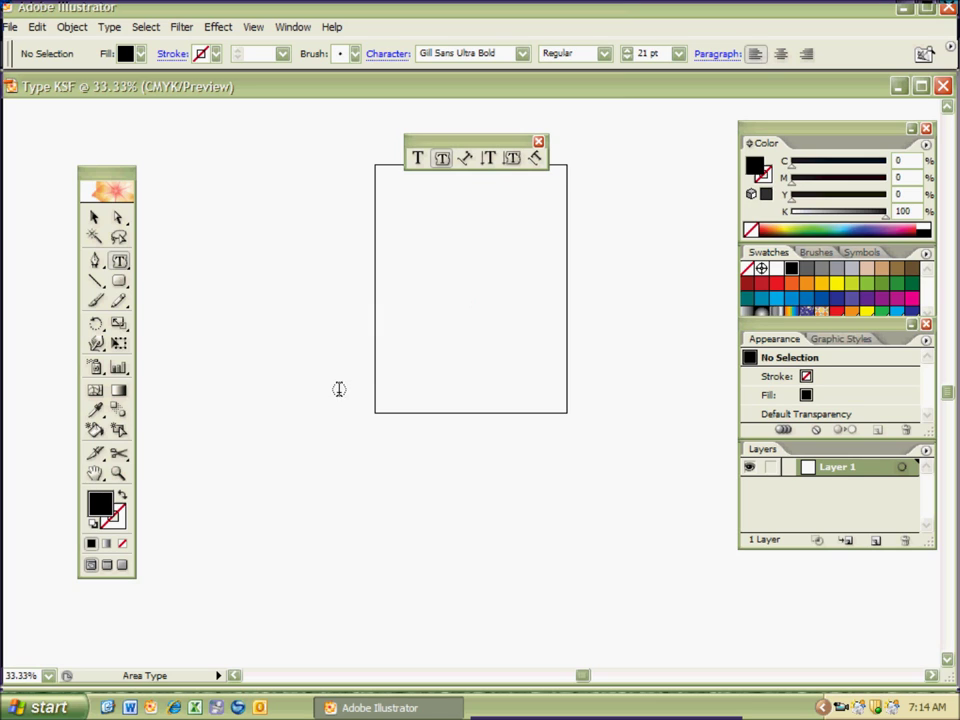
{"action": "key", "text": "p"}
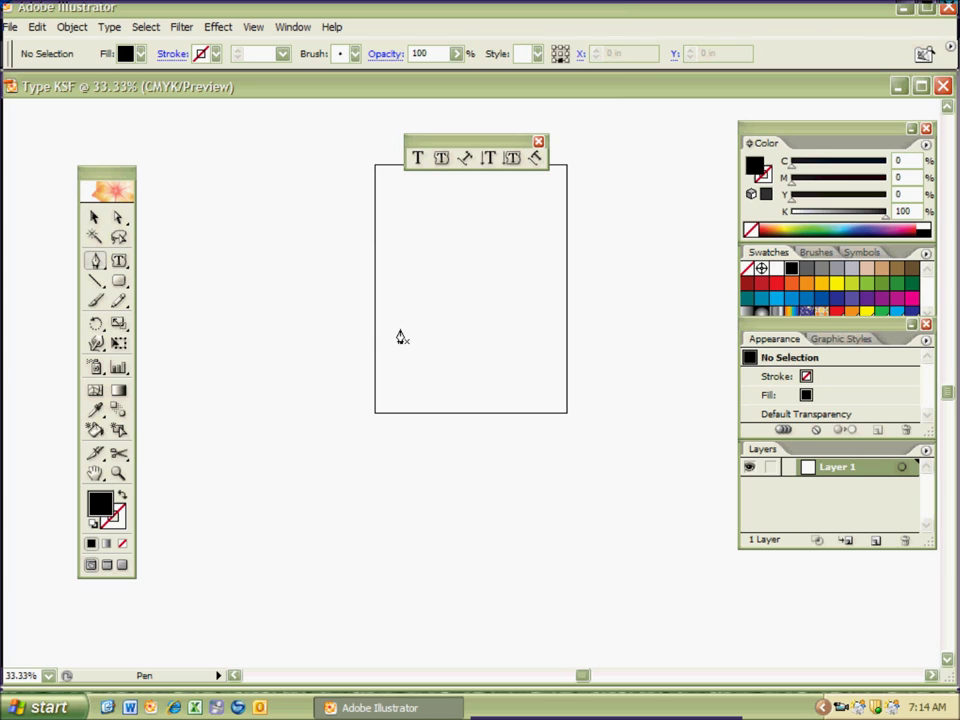
{"action": "left_click", "coordinate": [122, 496]}
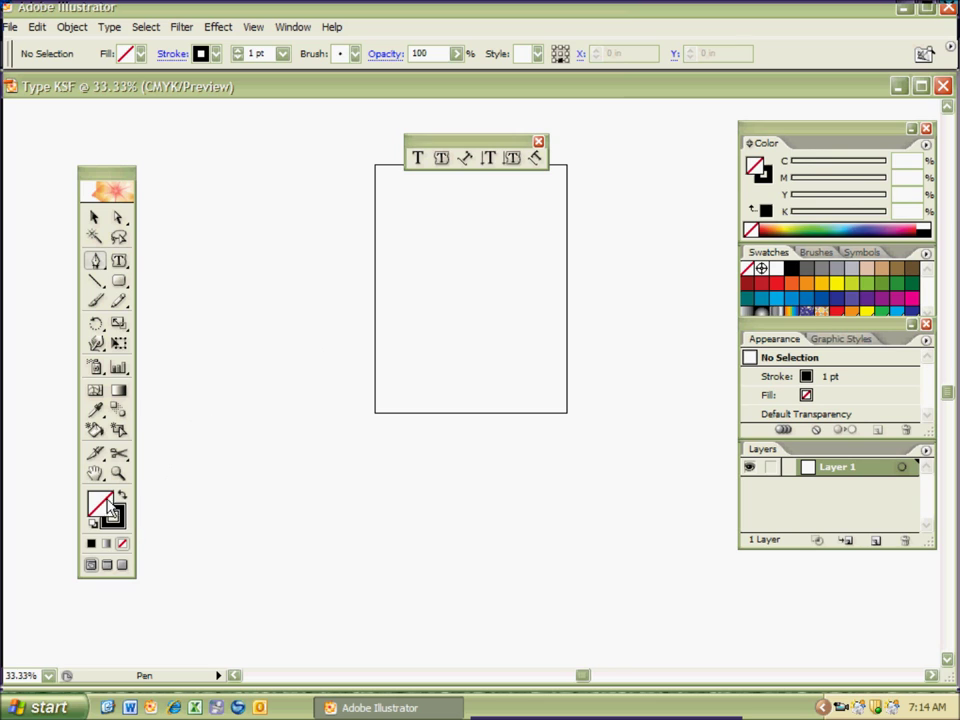
{"action": "left_click_drag", "start_coordinate": [400, 247], "coordinate": [400, 311]}
{"action": "left_click_drag", "start_coordinate": [513, 254], "coordinate": [518, 348]}
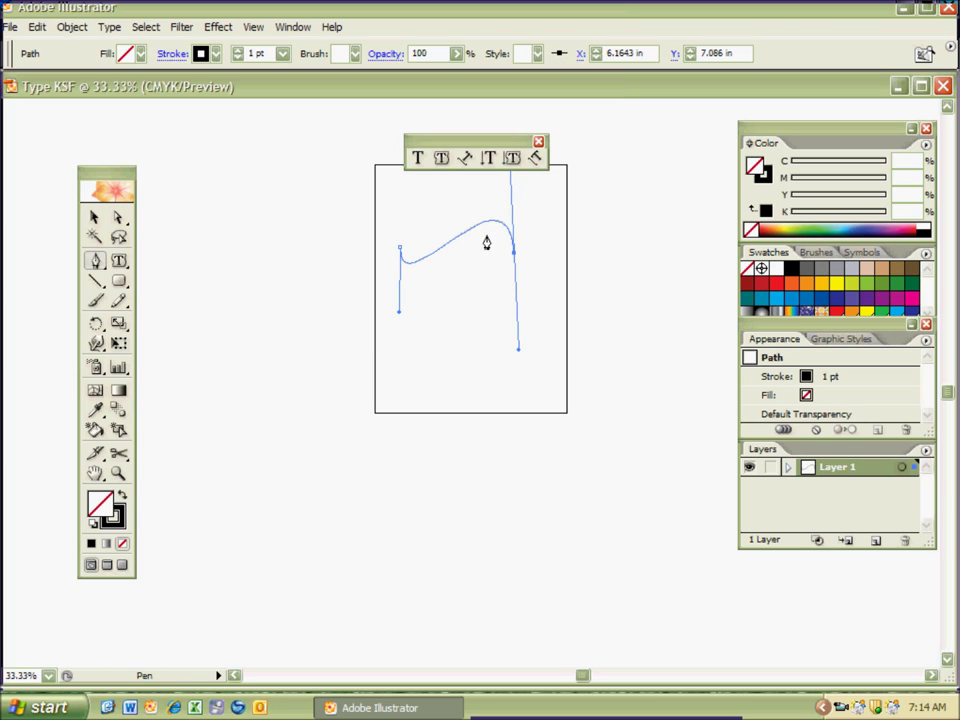
Run filler text like "dsfsdfsdf" along the whole curve with the Type on a Path tool, and deselect it
{"action": "left_click", "coordinate": [465, 158]}
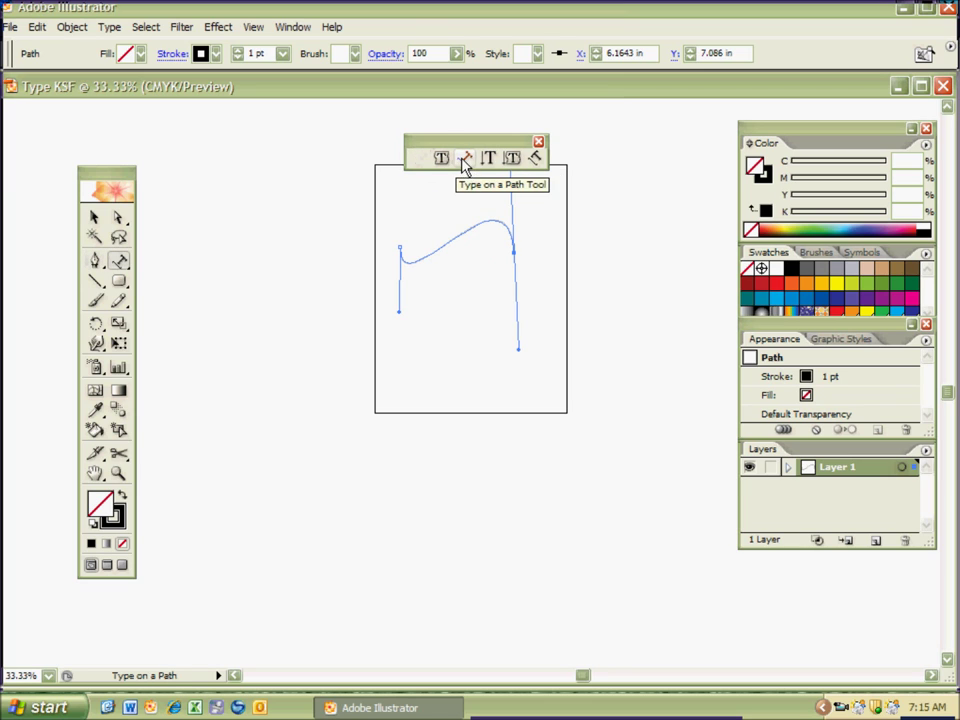
{"action": "left_click", "coordinate": [401, 249]}
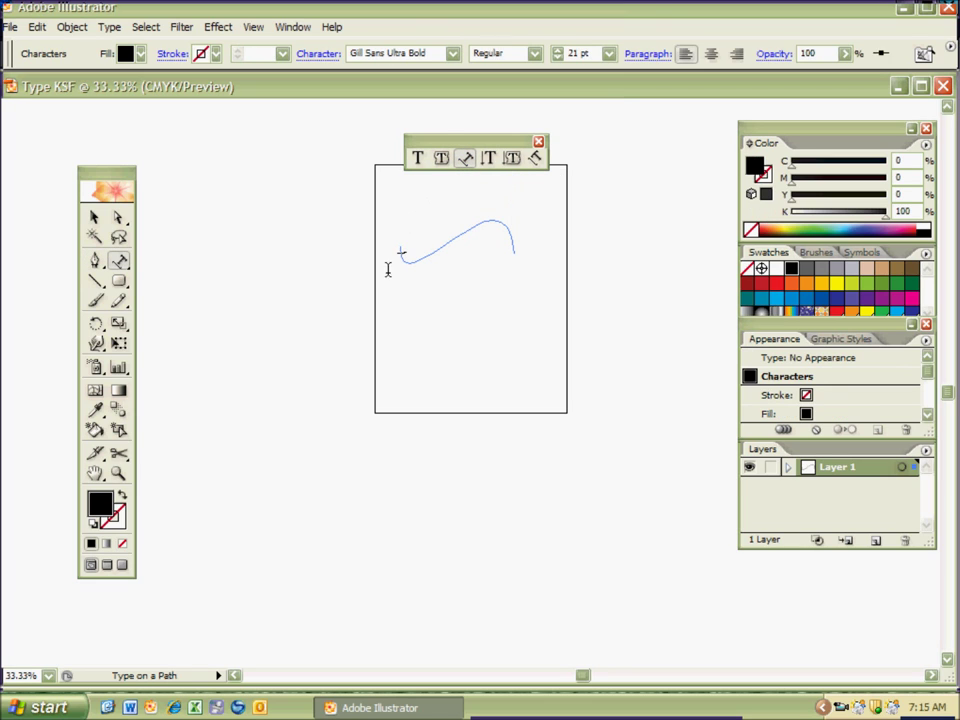
{"action": "type", "text": "asdfasdfasdfasdfasdfasdfasdfasdf"}
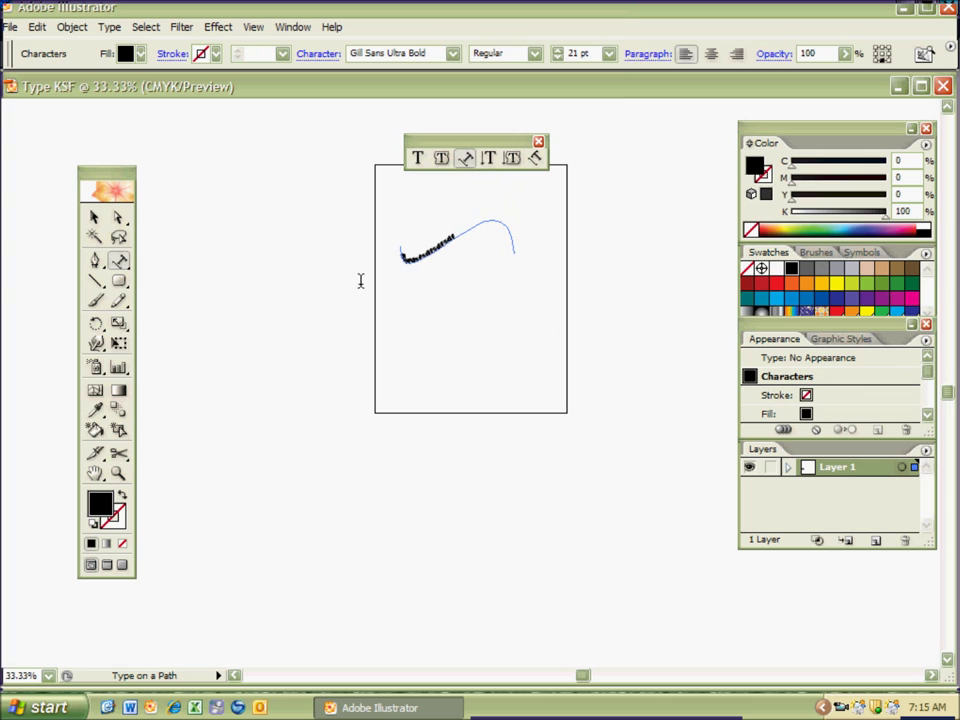
{"action": "type", "text": "asdf"}
{"action": "left_click", "coordinate": [437, 279], "text": "ctrl"}
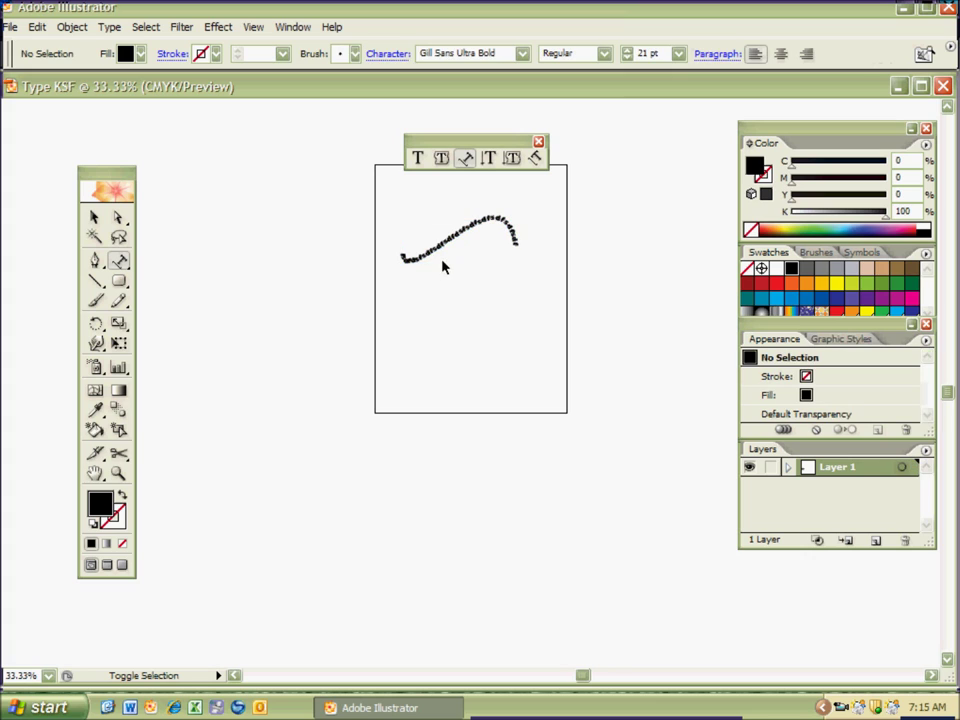
Examine the type on the curve close up and delete it
{"action": "left_click", "coordinate": [118, 470]}
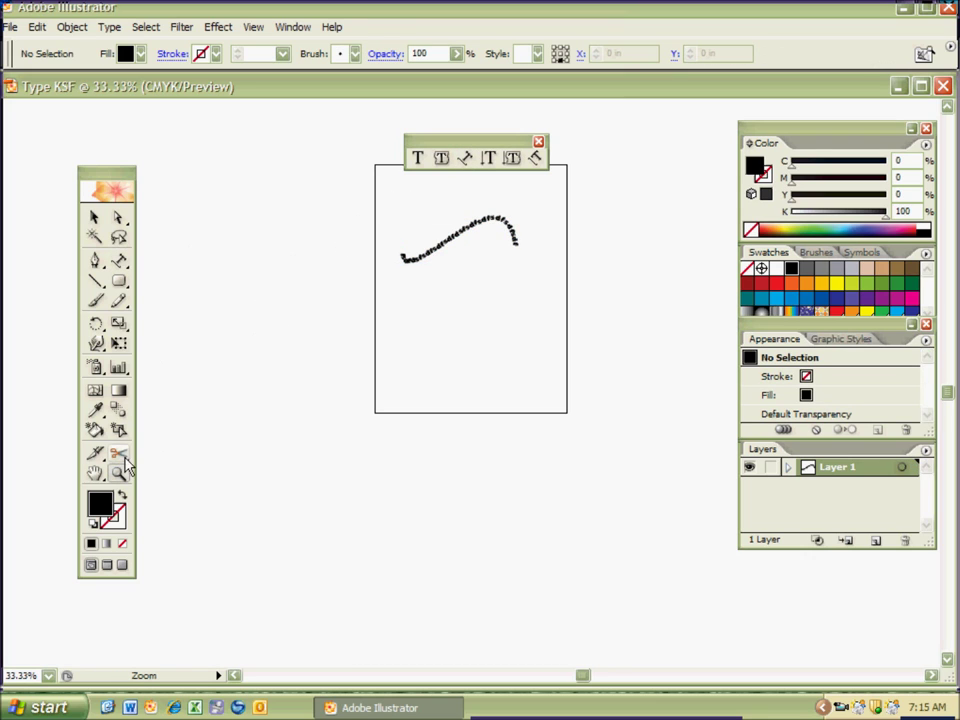
{"action": "left_click_drag", "start_coordinate": [378, 201], "coordinate": [568, 296]}
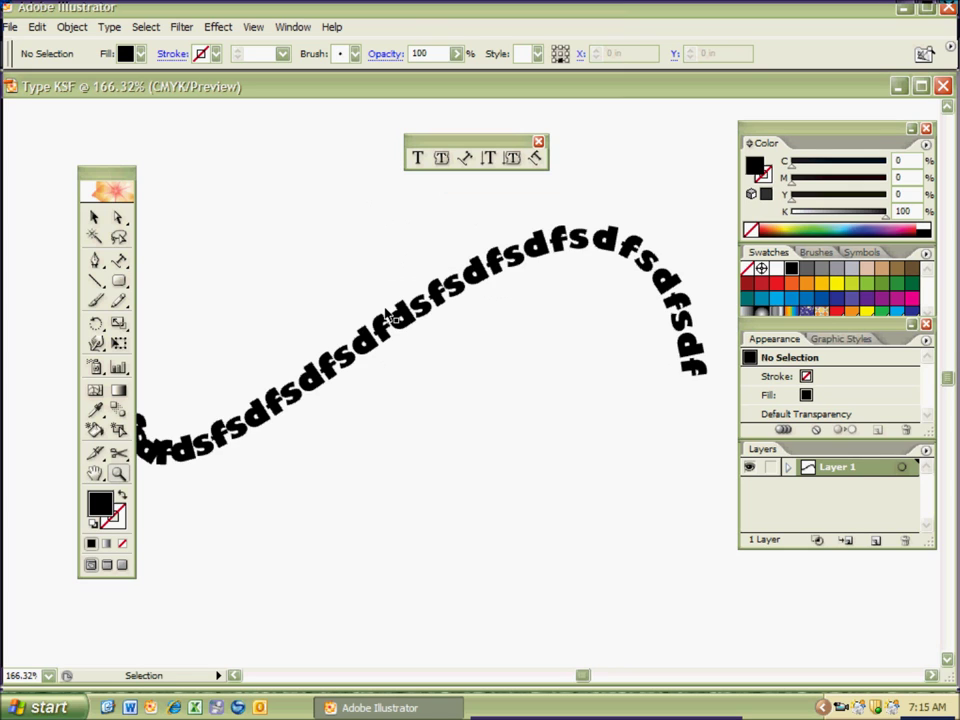
{"action": "key", "text": "ctrl+minus"}
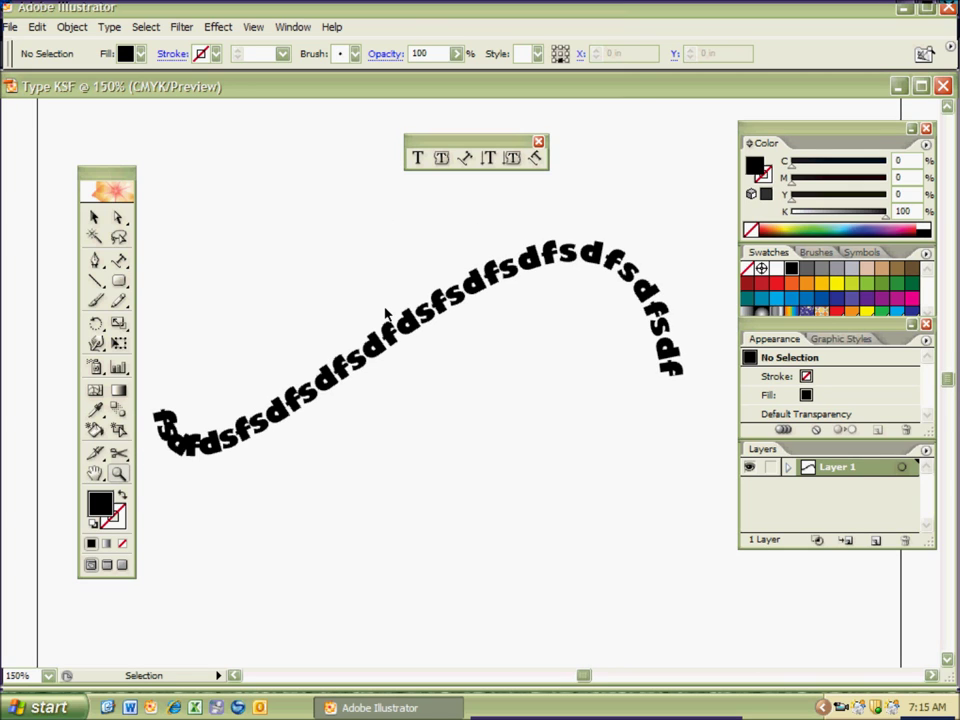
{"action": "key", "text": "ctrl+minus"}
{"action": "left_click", "coordinate": [400, 384], "text": "ctrl"}
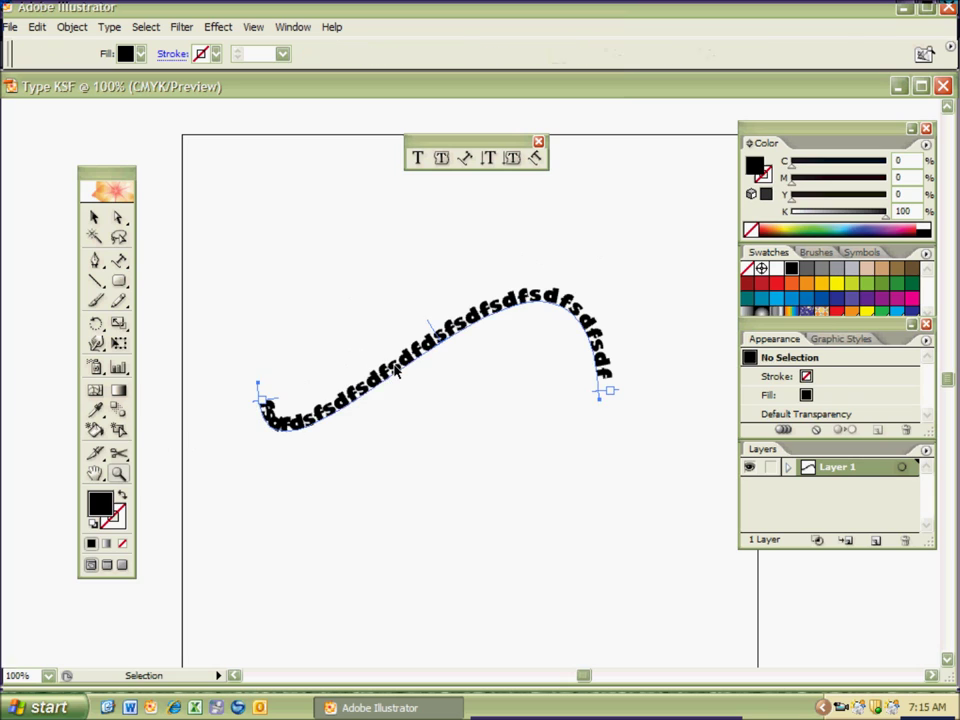
{"action": "key", "text": "Delete"}
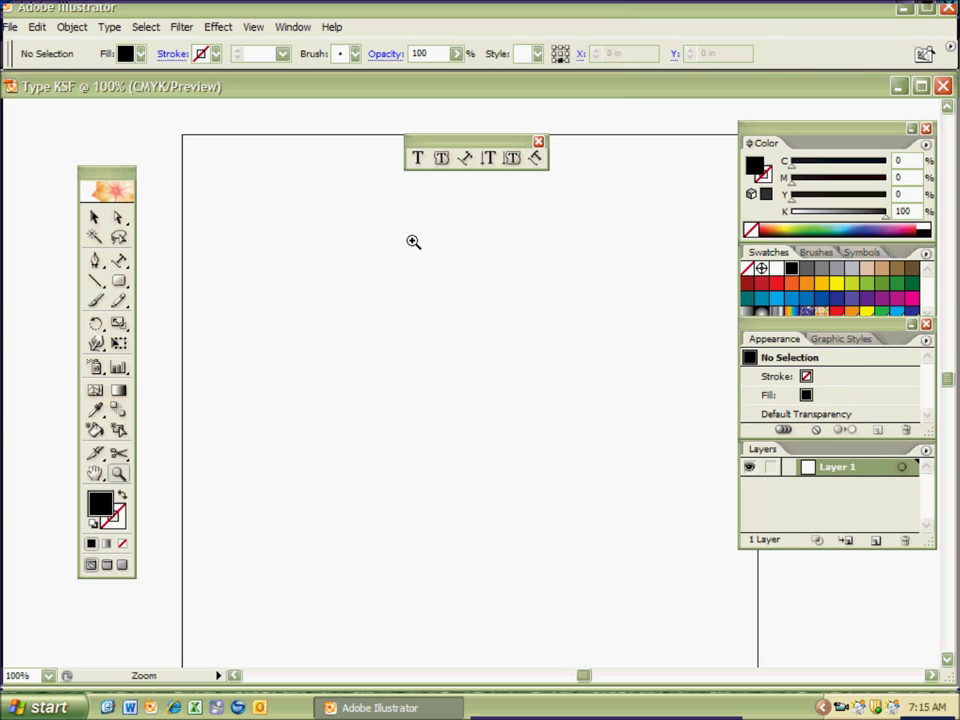
Try a single column of filler text like "dsfdsfsdf" as point type with the Vertical Type tool, and undo it
{"action": "left_click", "coordinate": [488, 160]}
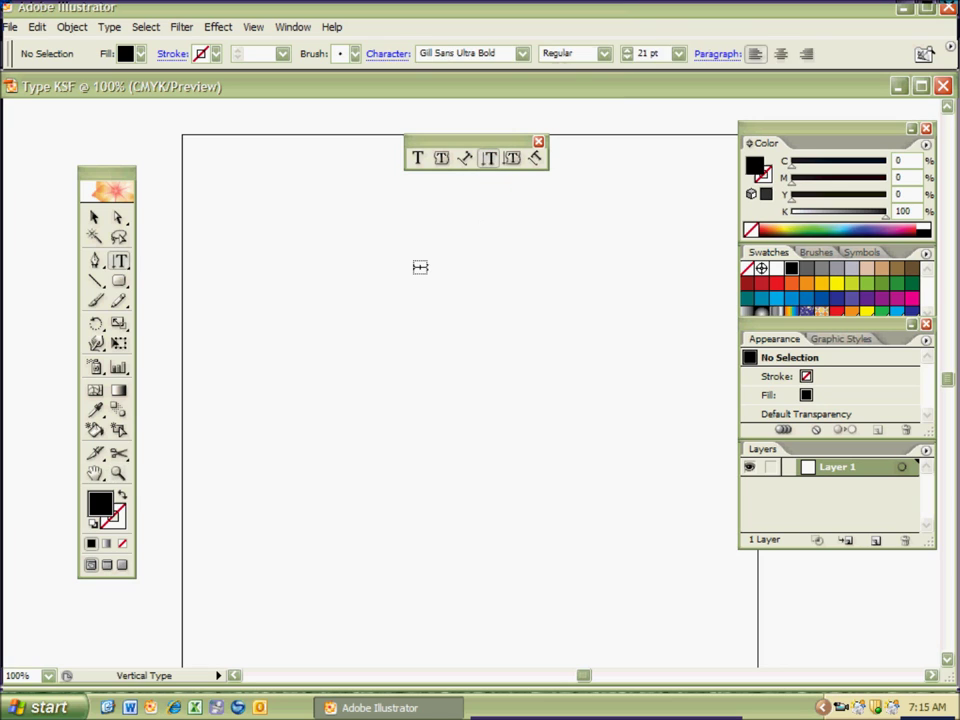
{"action": "left_click", "coordinate": [431, 246]}
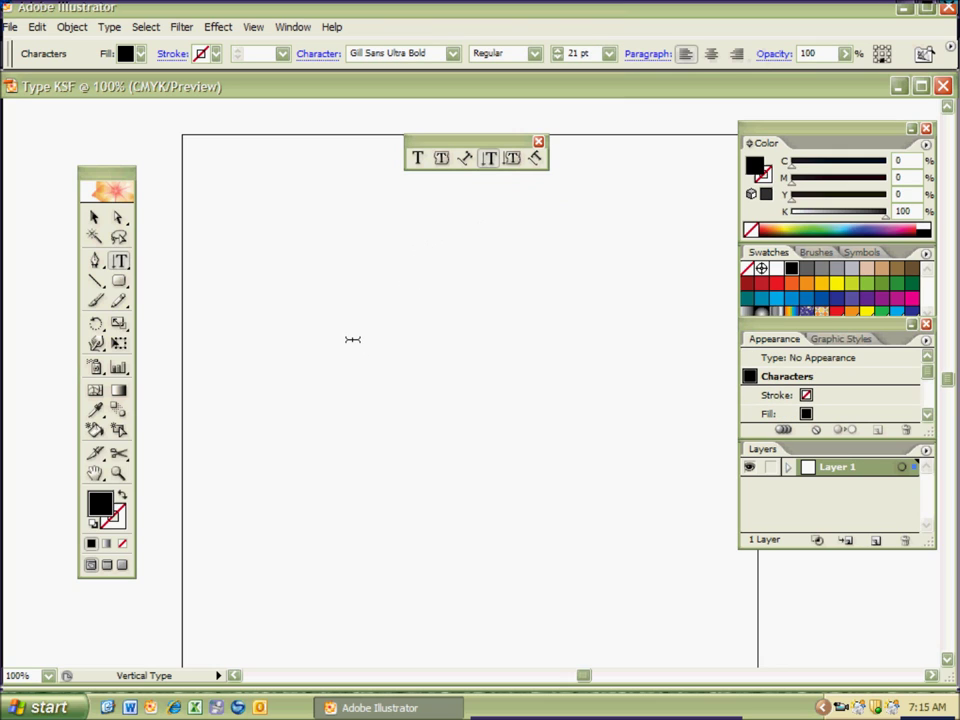
{"action": "type", "text": "dsfdsfsdfsdfsdfsdfsdfsd"}
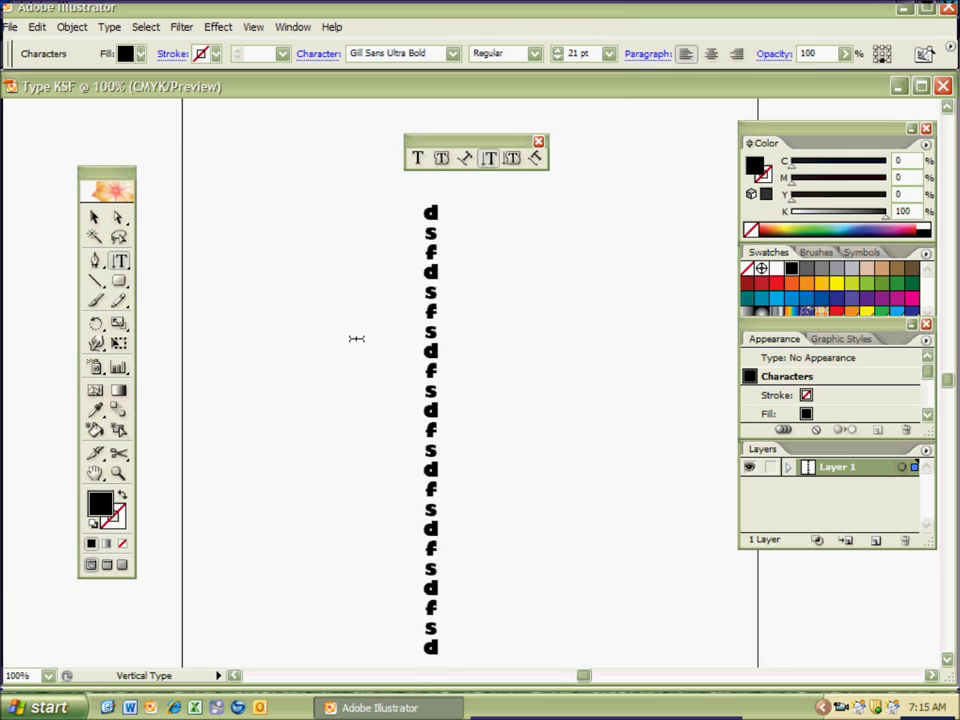
{"action": "key", "text": "ctrl+z"}
Try the Vertical Type tool in a tall rectangular text frame with several columns of filler text like "fsdfd", and undo both text and frame
{"action": "left_click_drag", "start_coordinate": [444, 204], "coordinate": [591, 429]}
{"action": "type", "text": "fsdfd"}
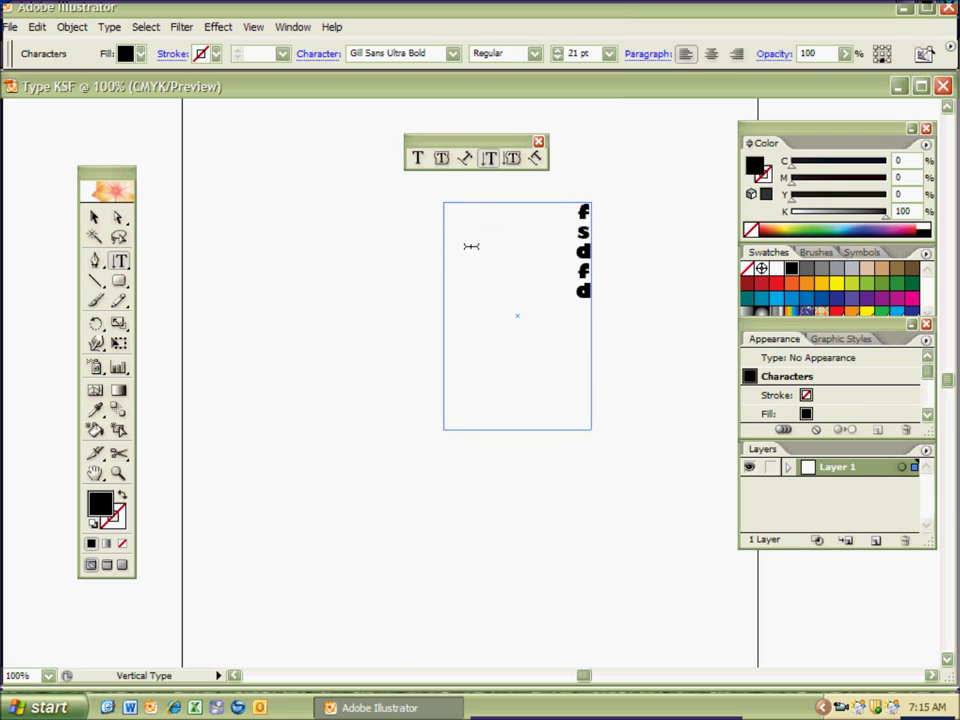
{"action": "type", "text": "fssfdsdfsdfsdfsdfsdfsdfsdfsdfsdfsdfsdfsdfsdfsdfsdfsdfsdfsd"}
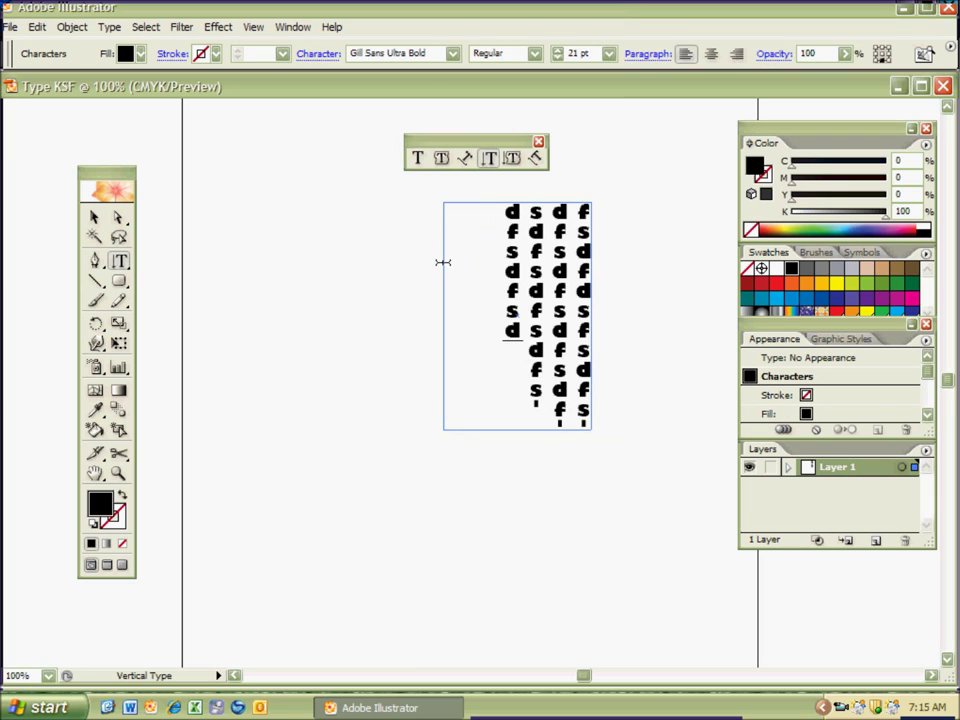
{"action": "key", "text": "ctrl+z"}
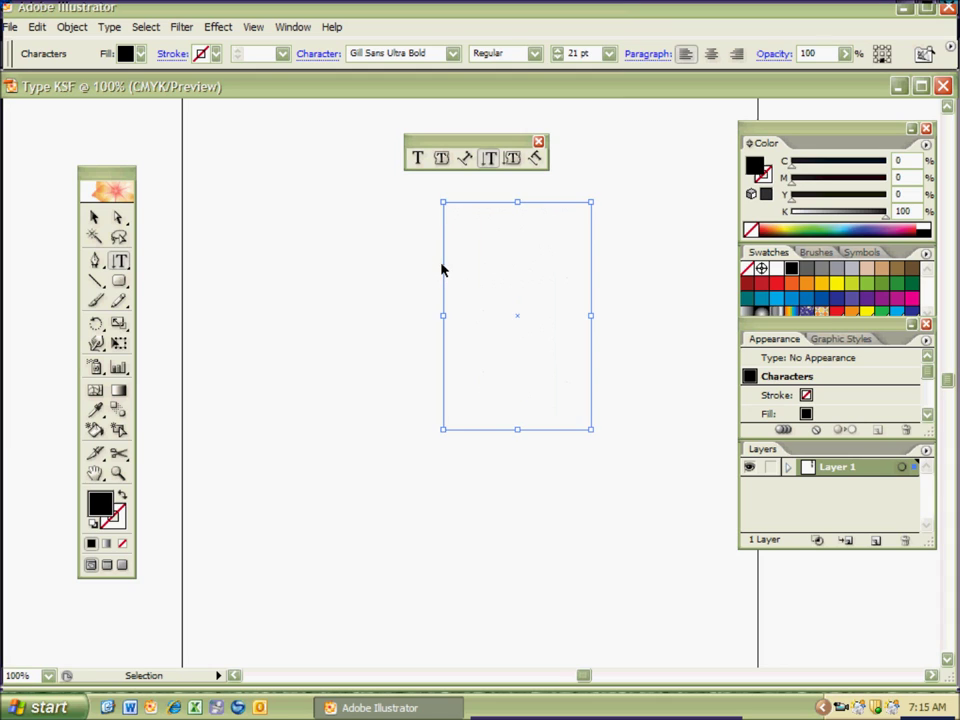
{"action": "key", "text": "ctrl+z"}
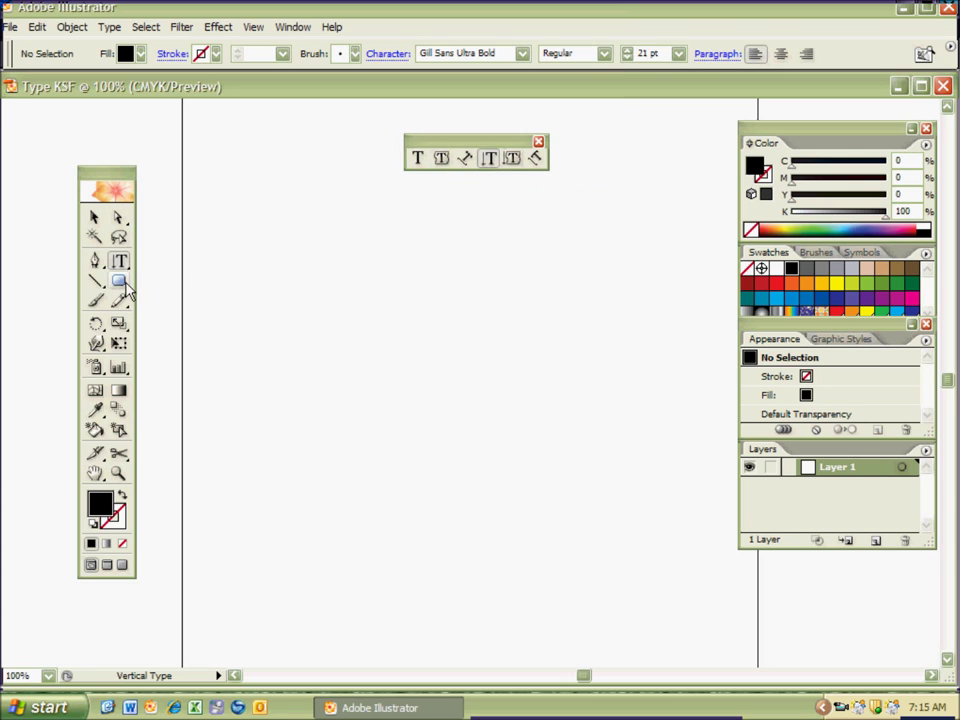
Draw a 15-point star centred at about X 4.05 in, Y 4.10 in, with no fill and a 1 pt black stroke
{"action": "left_click_drag", "start_coordinate": [120, 282], "coordinate": [231, 289]}
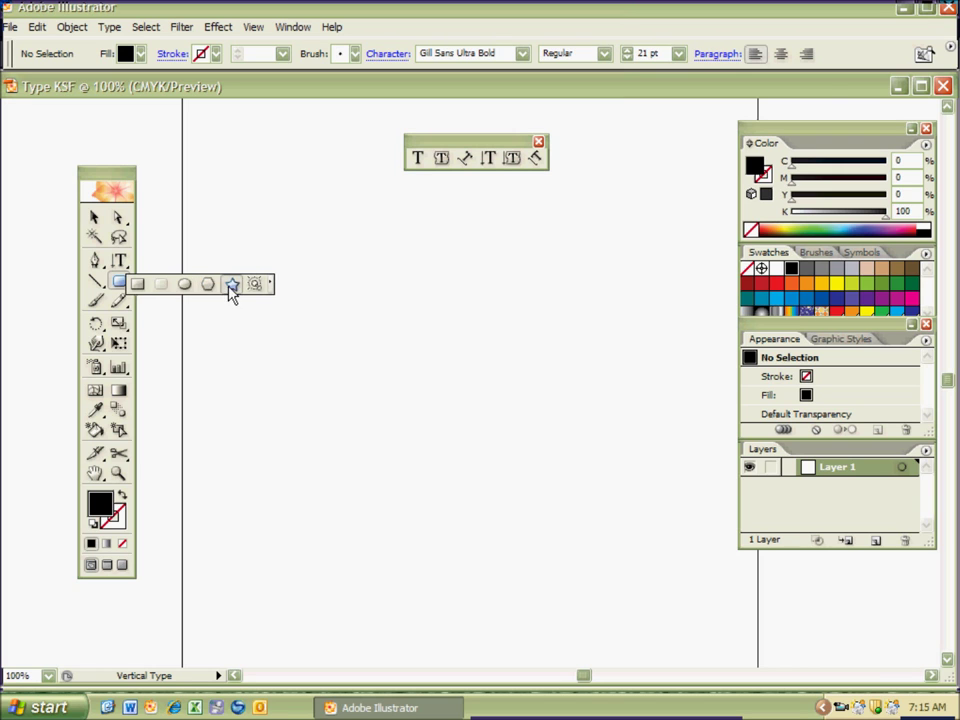
{"action": "left_click_drag", "start_coordinate": [407, 390], "coordinate": [539, 528]}
{"action": "key", "text": "Up"}
{"action": "key", "text": "Up"}
{"action": "key", "text": "Up"}
{"action": "key", "text": "Up"}
{"action": "key", "text": "Up"}
{"action": "key", "text": "Up"}
{"action": "key", "text": "Up"}
{"action": "key", "text": "Up"}
{"action": "key", "text": "Up"}
{"action": "key", "text": "Up"}
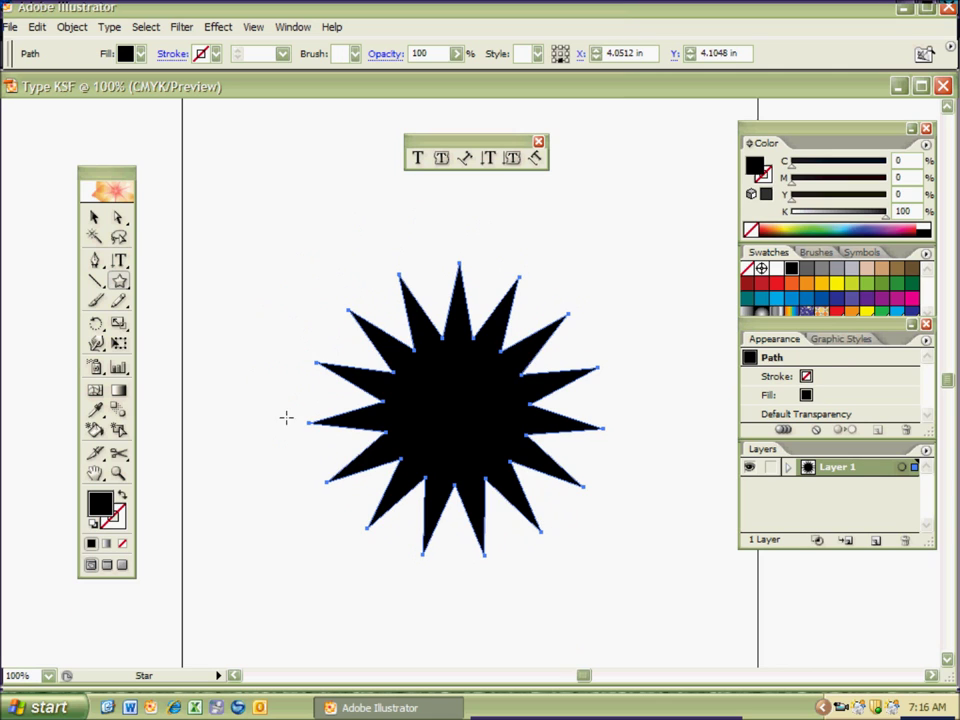
{"action": "left_click", "coordinate": [121, 496]}
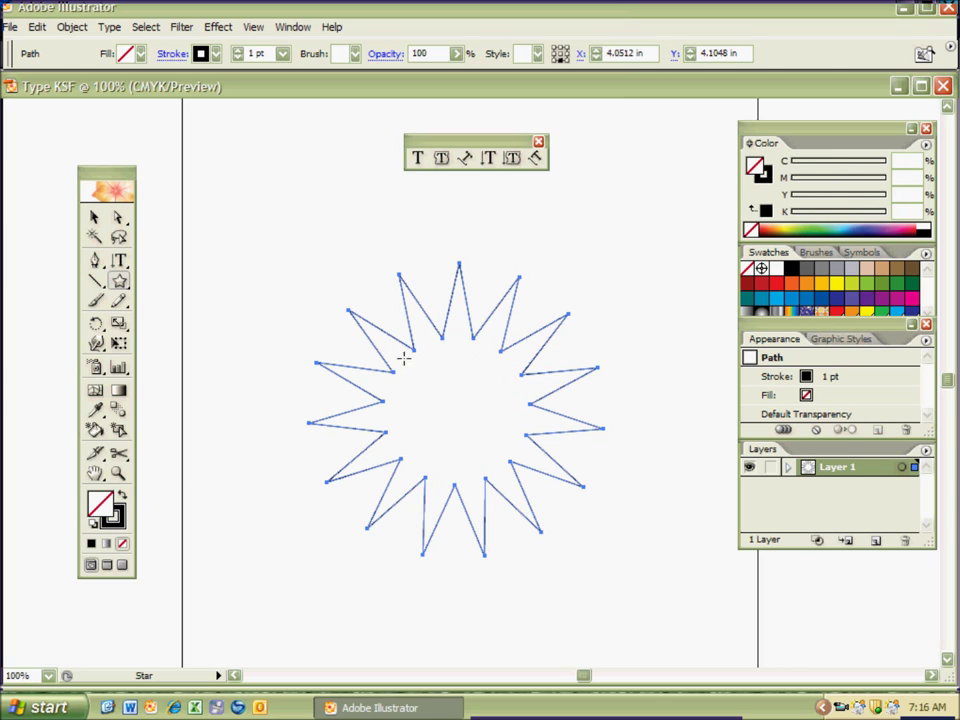
Fill the star with columns of filler text like "dsfsdf" using the Vertical Area Type tool, and deselect it
{"action": "left_click", "coordinate": [512, 160]}
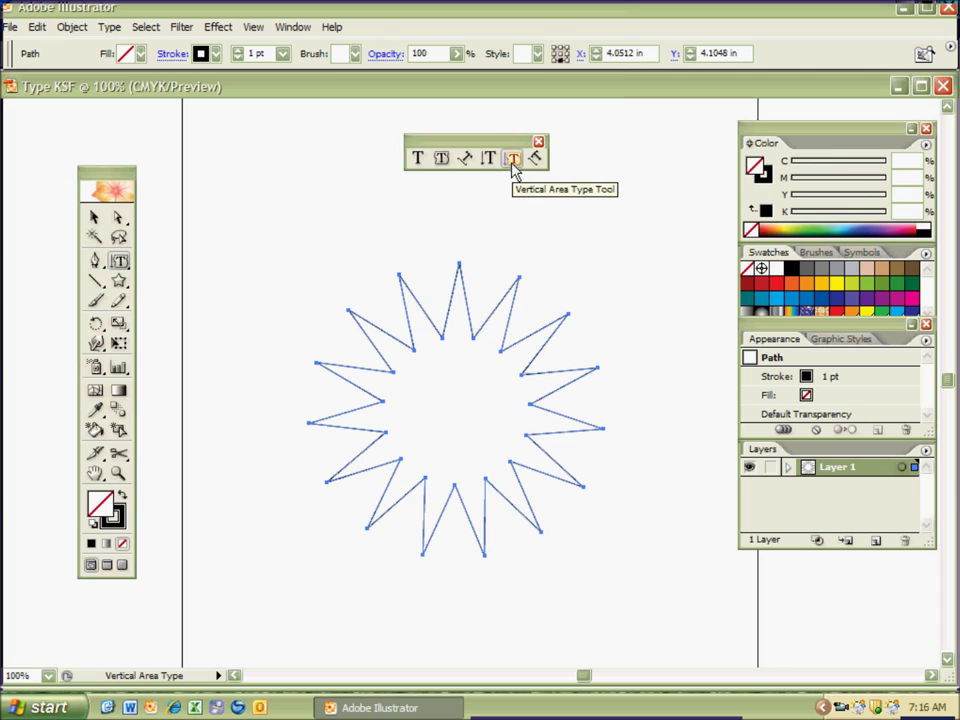
{"action": "left_click", "coordinate": [397, 347]}
{"action": "type", "text": "dsfsdfsdfsdfd"}
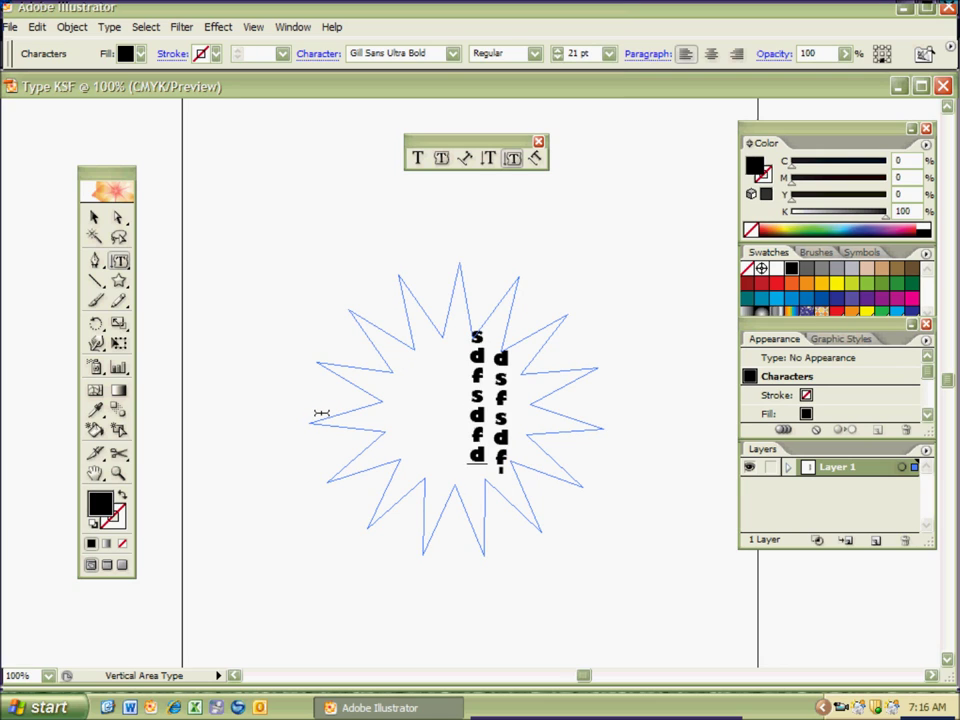
{"action": "type", "text": "sf'sdfsdfs'dfsdfs'dfdsfdsfd"}
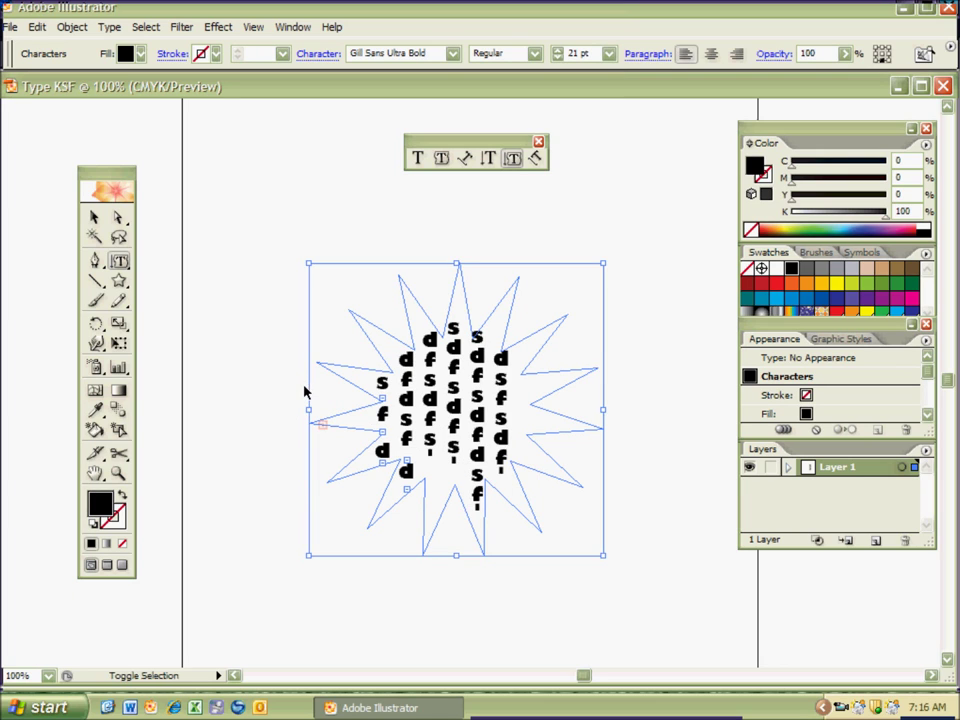
{"action": "left_click", "coordinate": [304, 396], "text": "ctrl"}
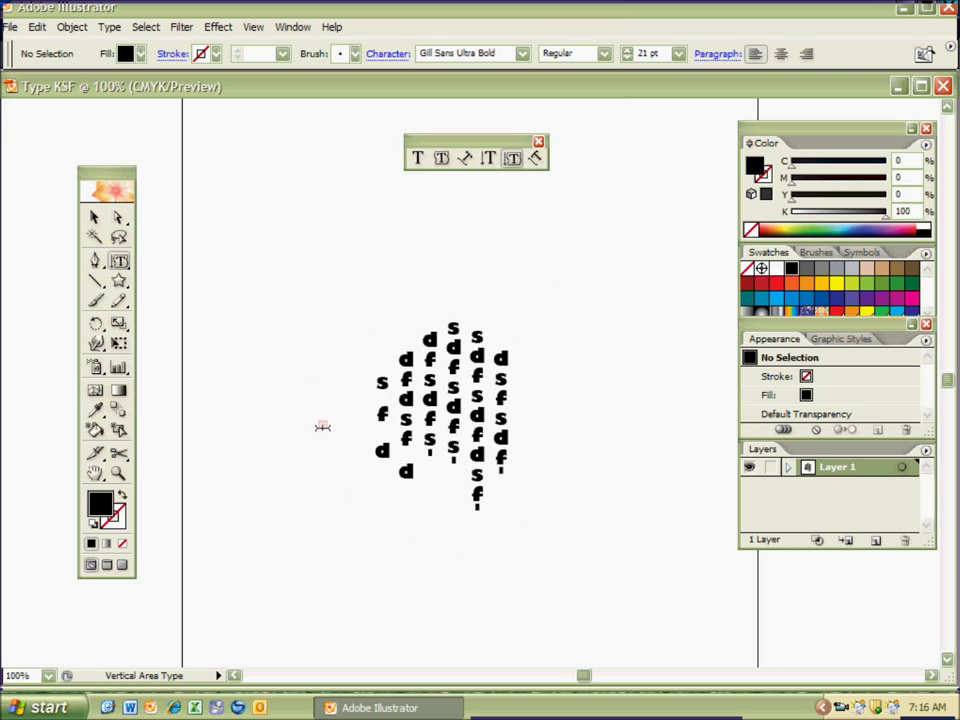
Insert extra filler characters into the star's vertical text, and undo the typing back to the first two columns
{"action": "double_click", "coordinate": [404, 437]}
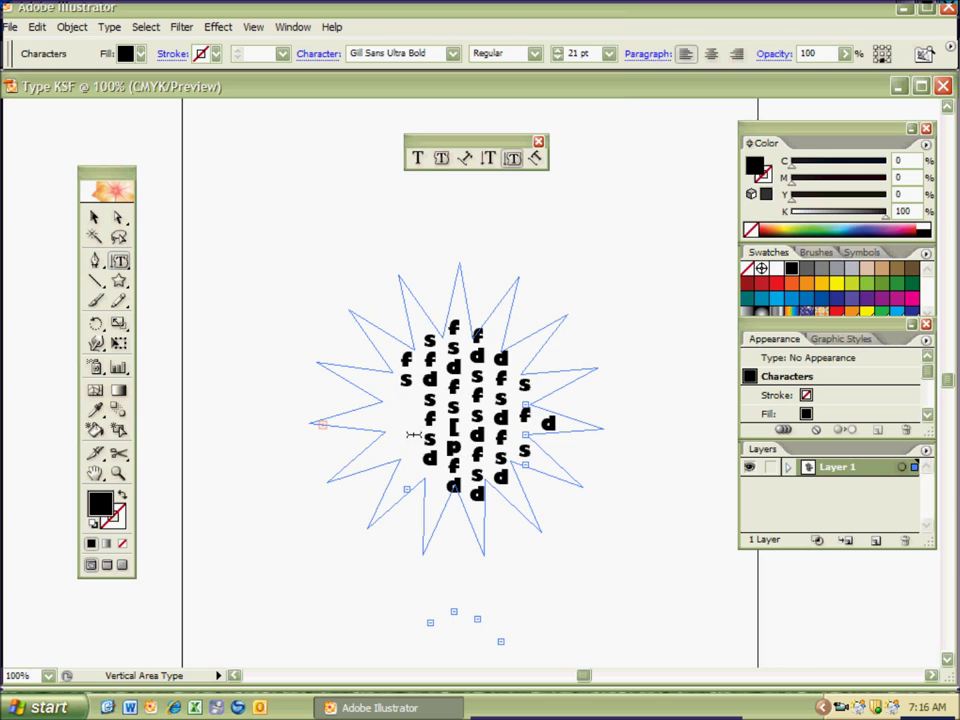
{"action": "key", "text": "ctrl+z"}
{"action": "key", "text": "ctrl+z"}
{"action": "key", "text": "ctrl+z"}
{"action": "key", "text": "ctrl+z"}
{"action": "key", "text": "ctrl+z"}
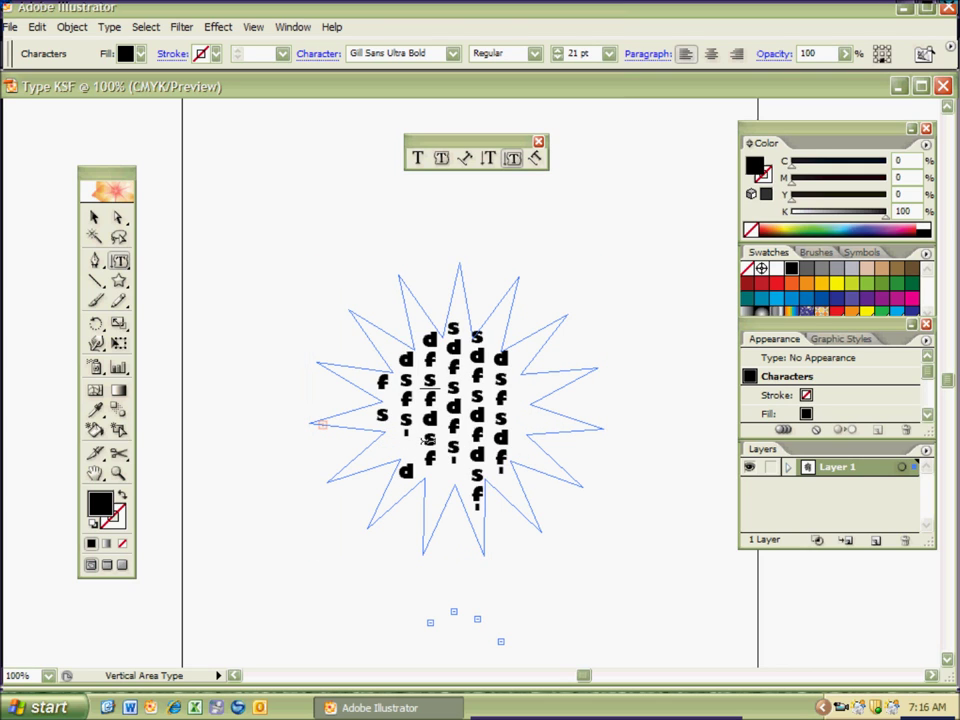
{"action": "key", "text": "ctrl+z"}
{"action": "key", "text": "ctrl+z"}
{"action": "key", "text": "ctrl+z"}
{"action": "key", "text": "ctrl+z"}
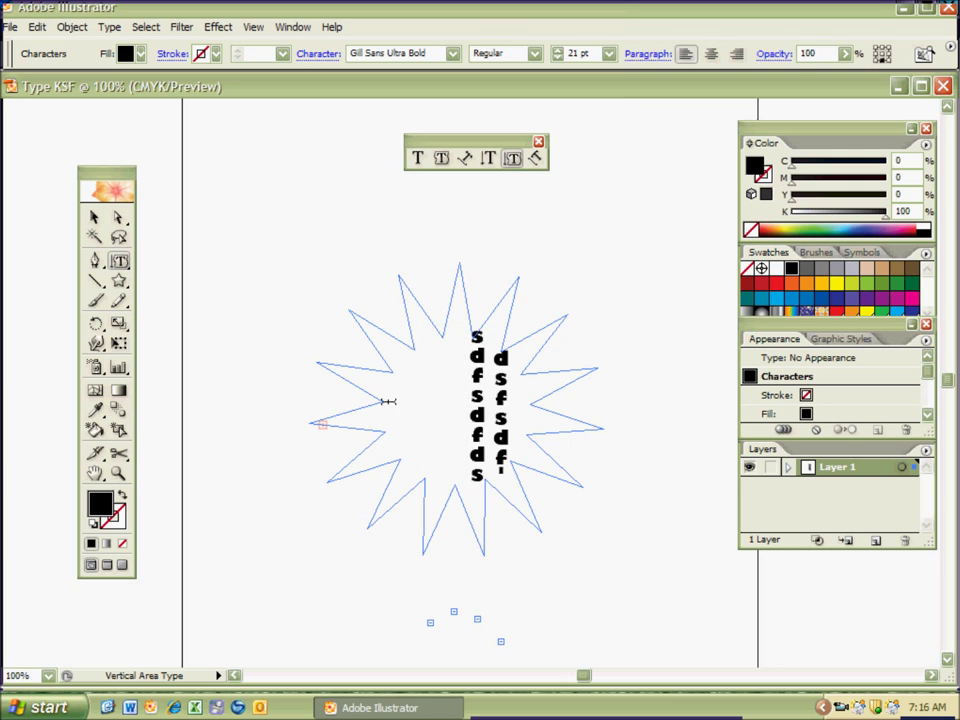
Select the star's vertical area type as an object and delete it
{"action": "key", "text": "ctrl+minus"}
{"action": "key", "text": "ctrl+plus"}
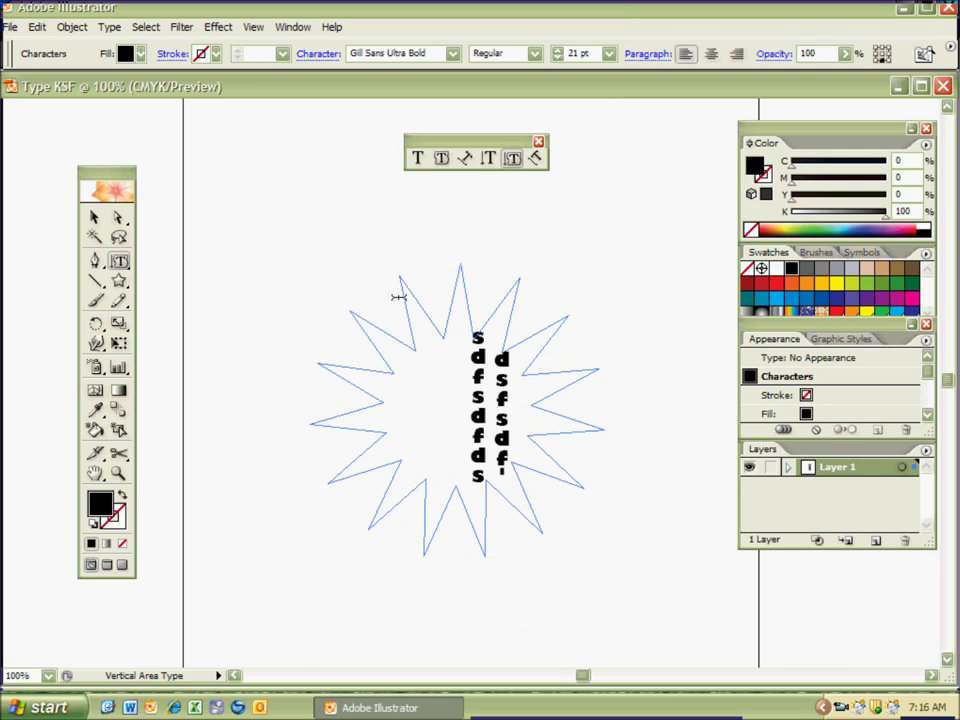
{"action": "left_click", "coordinate": [486, 267], "text": "ctrl"}
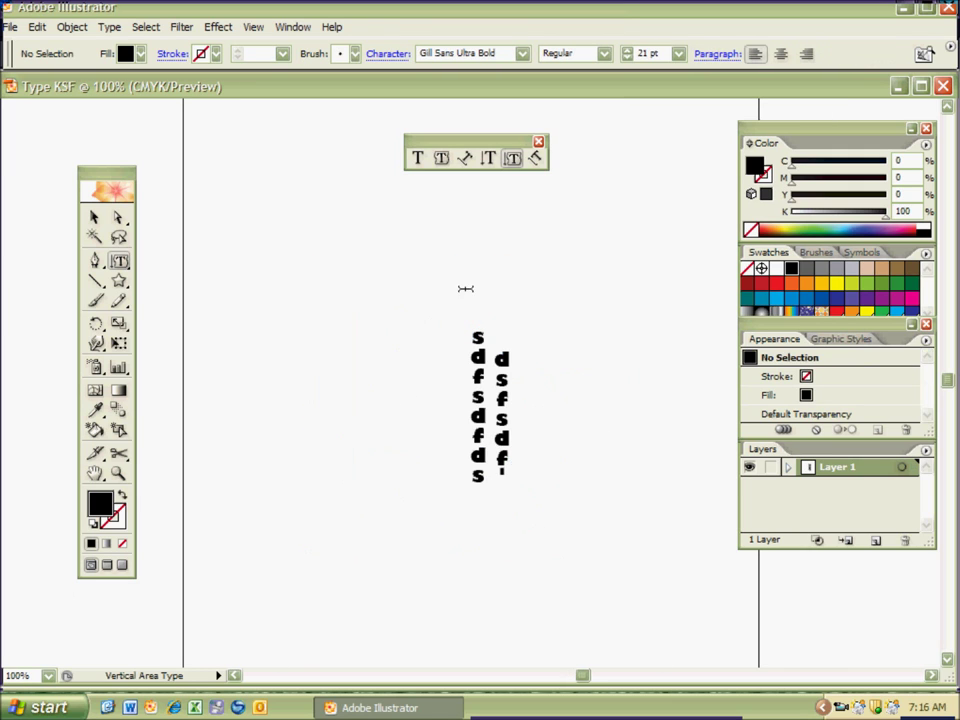
{"action": "left_click", "coordinate": [478, 378], "text": "ctrl"}
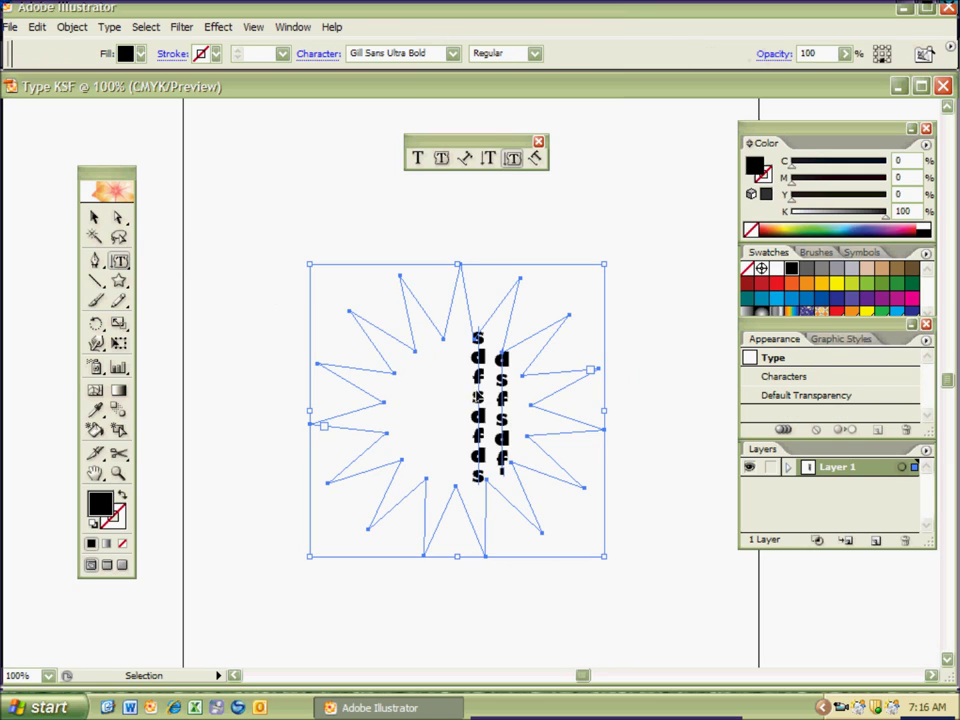
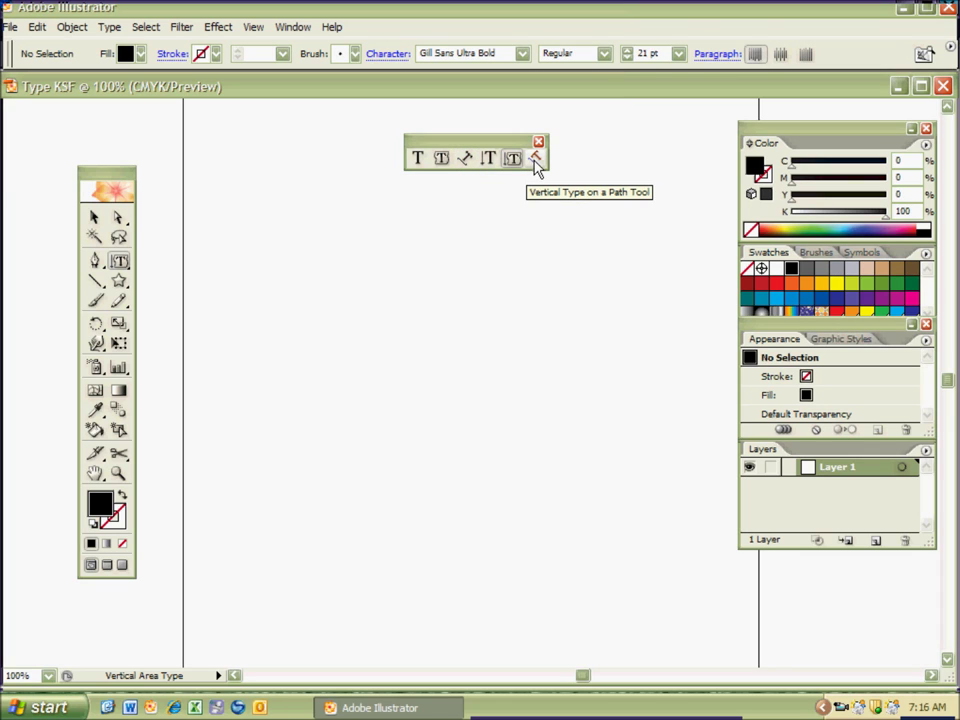
Draw a straight vertical path at about X 2.01 in, from Y 8.61 to 4.94 in, with no fill and a 1 pt black stroke, and deselect it
{"action": "key", "text": "p"}
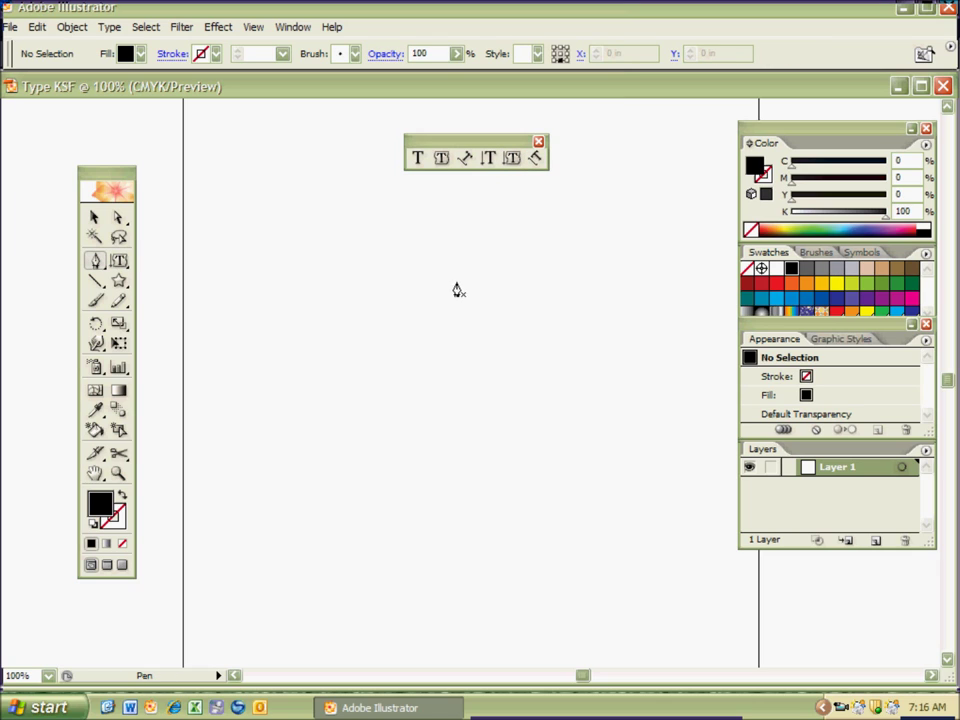
{"action": "left_click", "coordinate": [319, 252]}
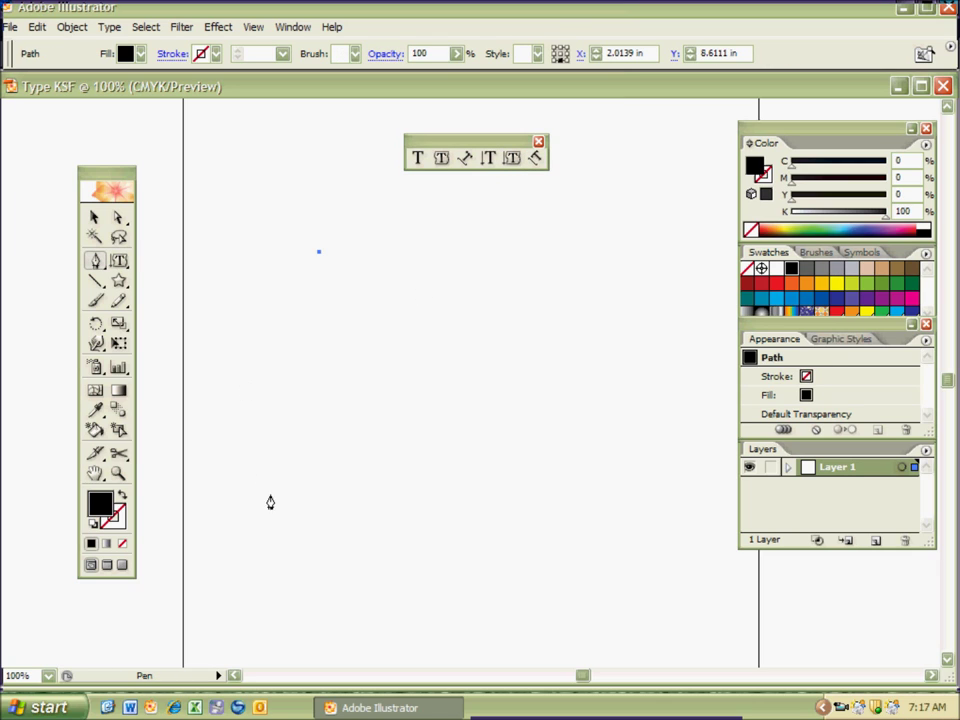
{"action": "left_click", "coordinate": [319, 499]}
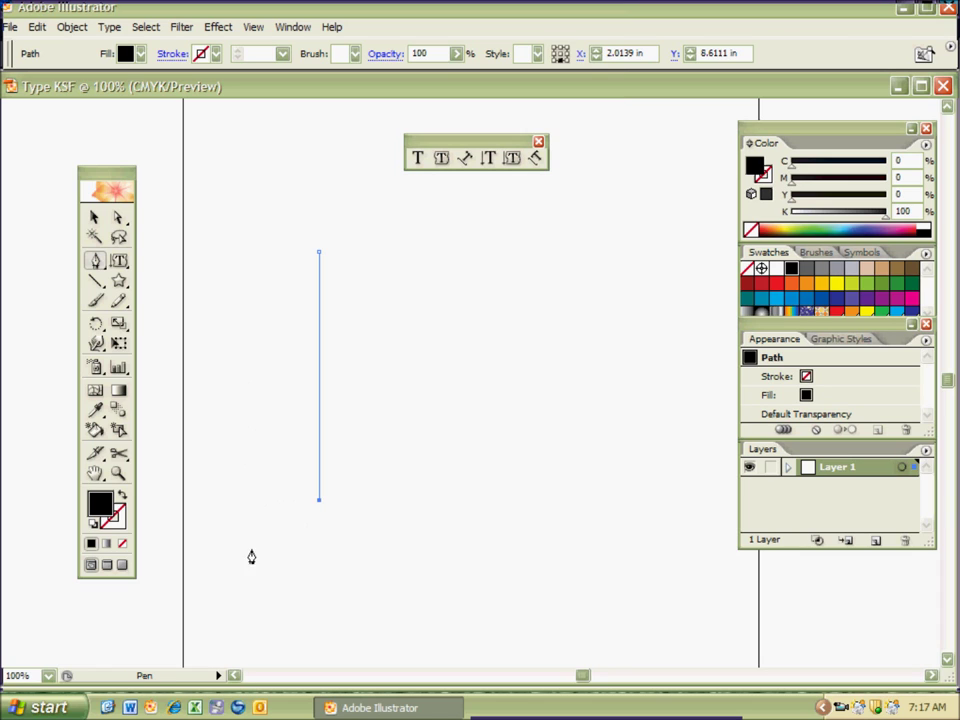
{"action": "left_click", "coordinate": [122, 495]}
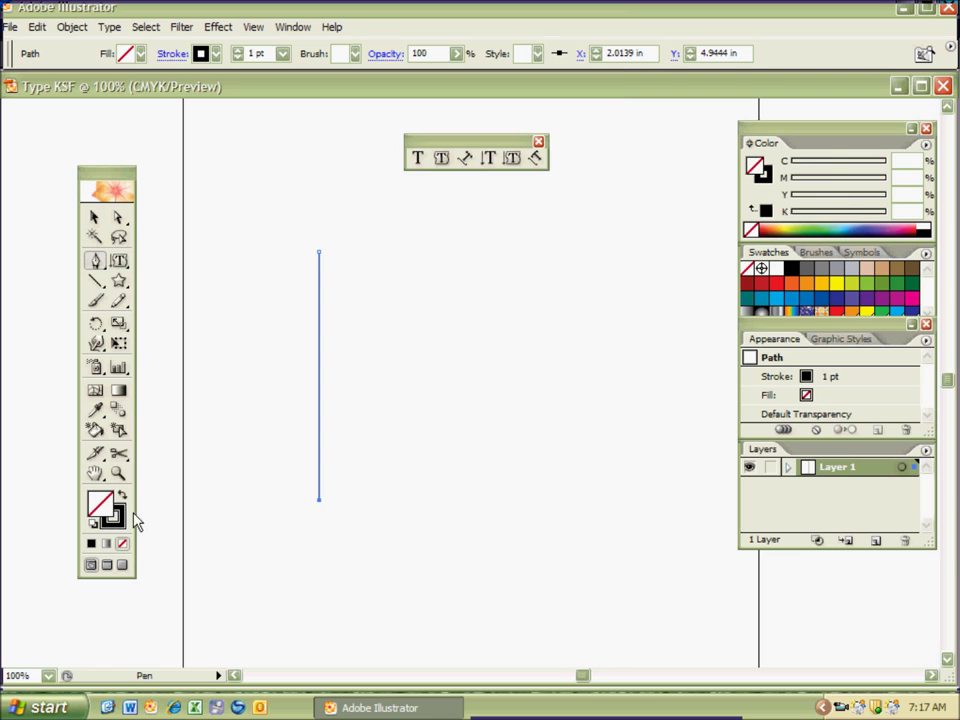
{"action": "left_click", "coordinate": [146, 516], "text": "ctrl"}
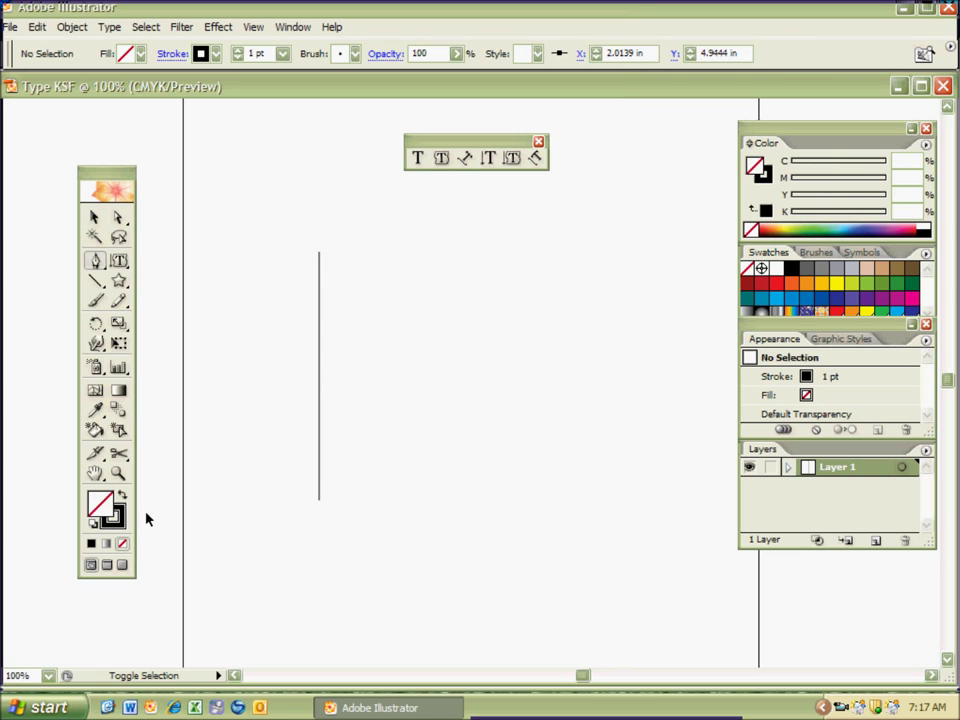
Add the filler text "fdsfsdfsdfsd" along the vertical line with the Vertical Type on a Path tool, starting at its upper end, and deselect it
{"action": "left_click", "coordinate": [536, 163]}
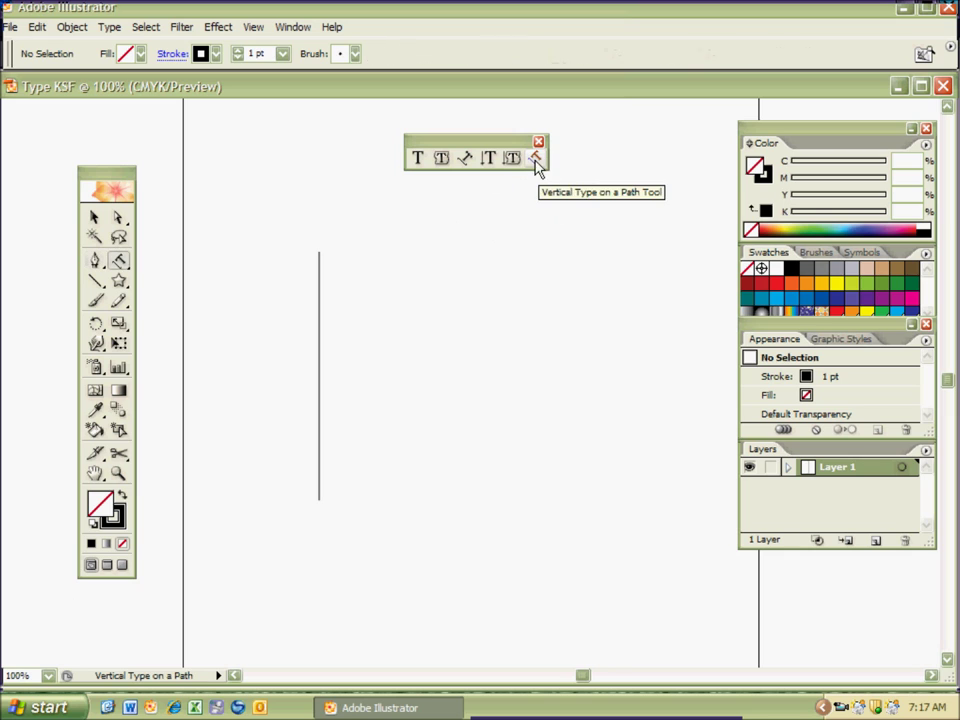
{"action": "left_click", "coordinate": [320, 255]}
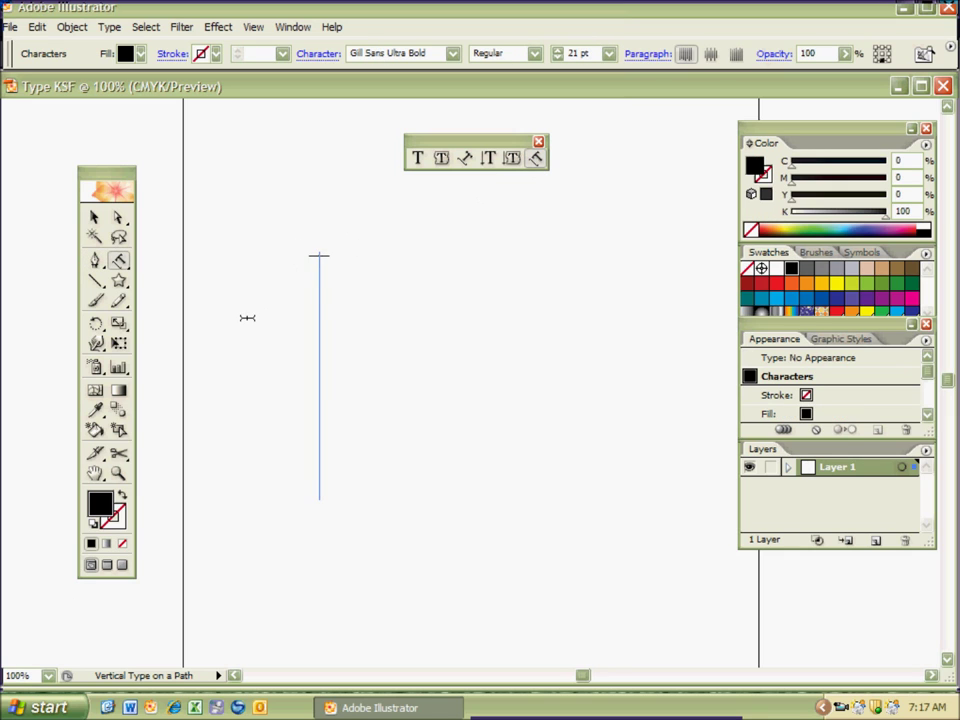
{"action": "type", "text": "fdsfsdfsdfsd"}
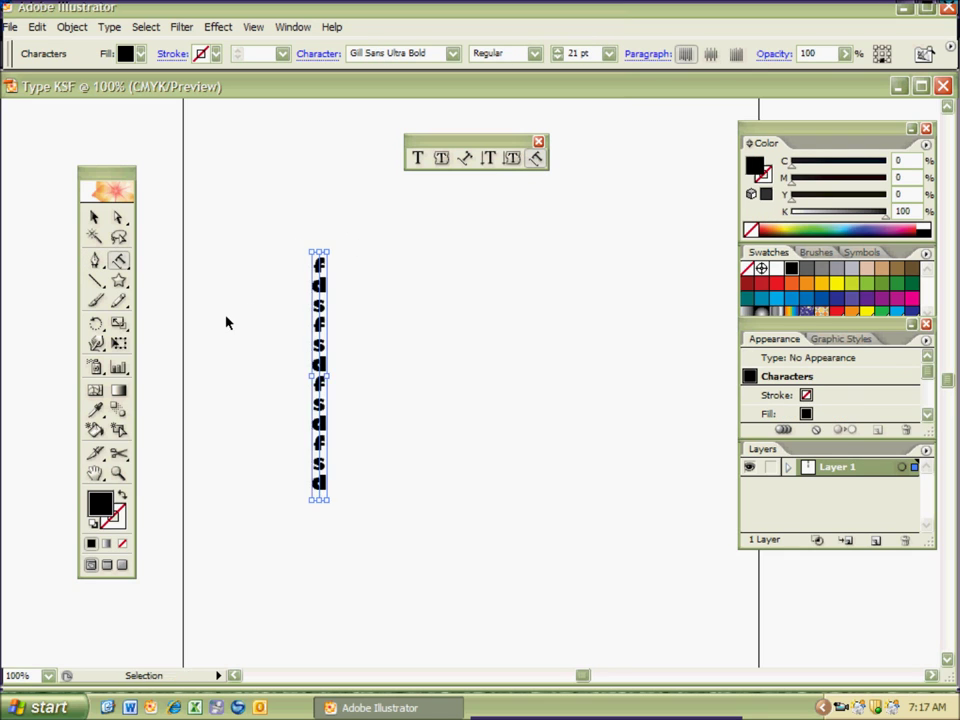
{"action": "left_click", "coordinate": [226, 318], "text": "ctrl"}
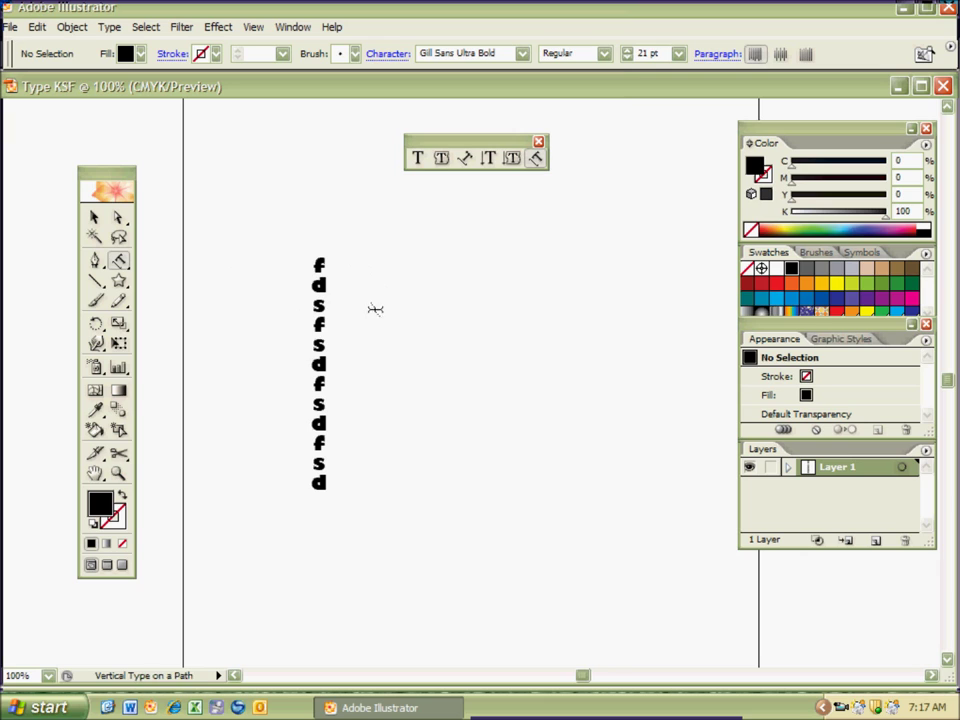
Draw a second vertical path beside the text at about X 3.33 in, ending at Y 5.31 in, with no fill and a 1 pt black stroke
{"action": "key", "text": "p"}
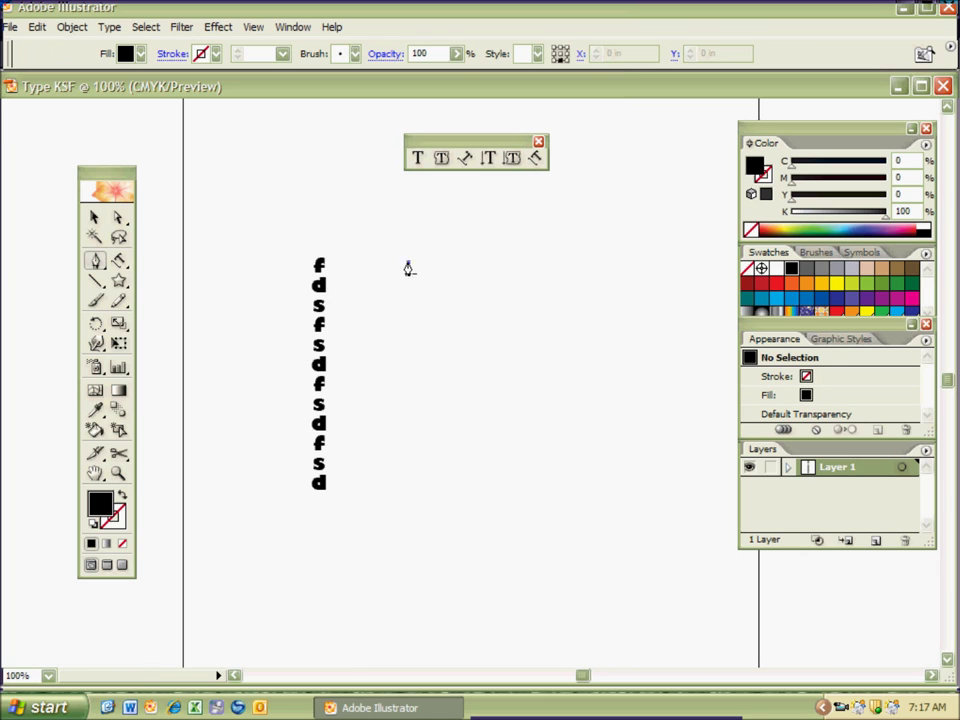
{"action": "left_click", "coordinate": [408, 262]}
{"action": "left_click", "coordinate": [408, 475]}
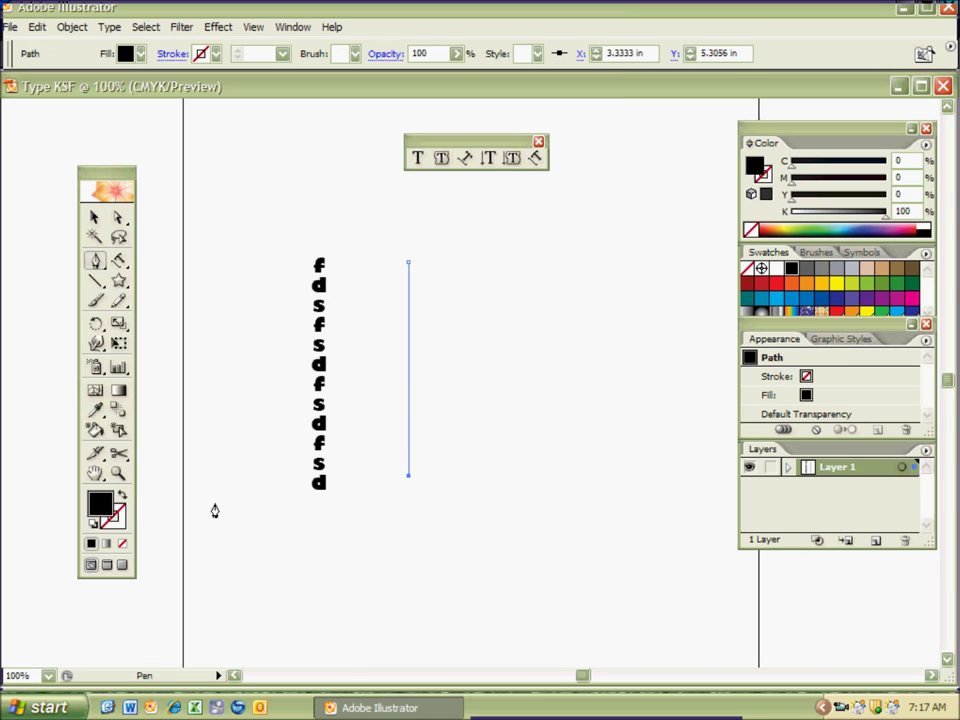
{"action": "left_click", "coordinate": [122, 494]}
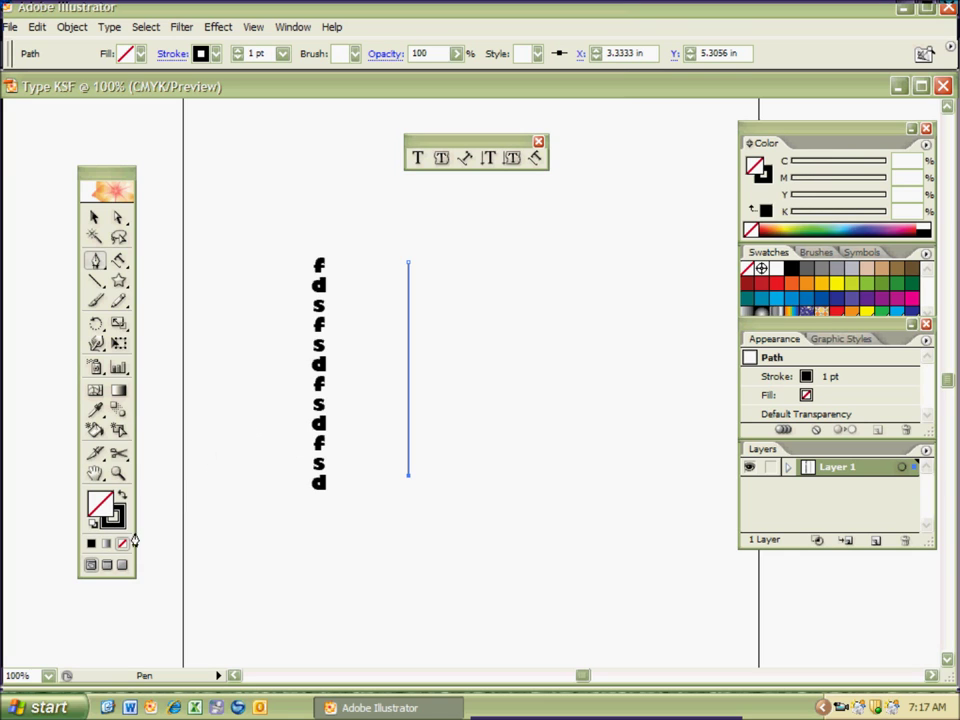
{"action": "key", "text": "ctrl"}
{"action": "left_click", "coordinate": [394, 402], "text": "ctrl"}
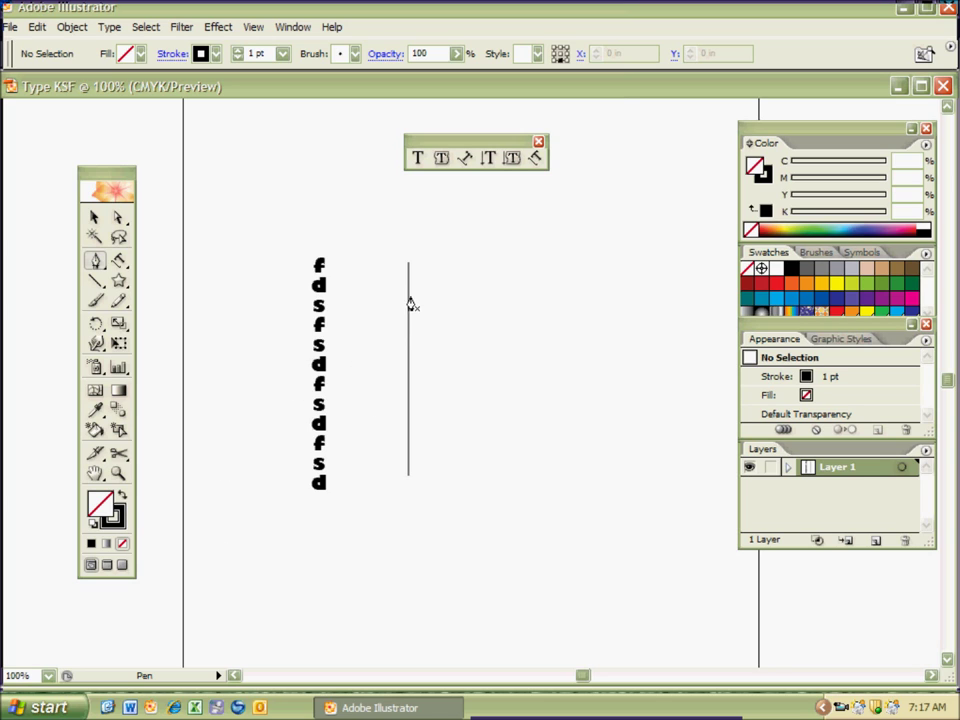
Add the filler text "sdfdsfsdfsdfsdf" along the second line with the regular Type on a Path tool, starting at its upper end, and deselect it
{"action": "left_click", "coordinate": [467, 158]}
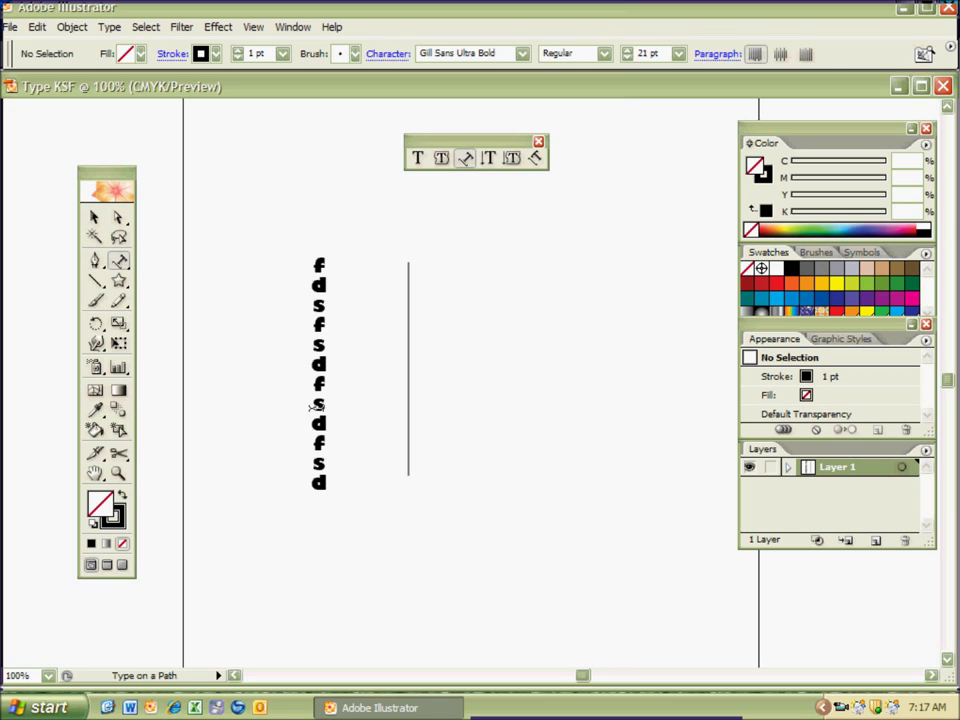
{"action": "left_click", "coordinate": [409, 260]}
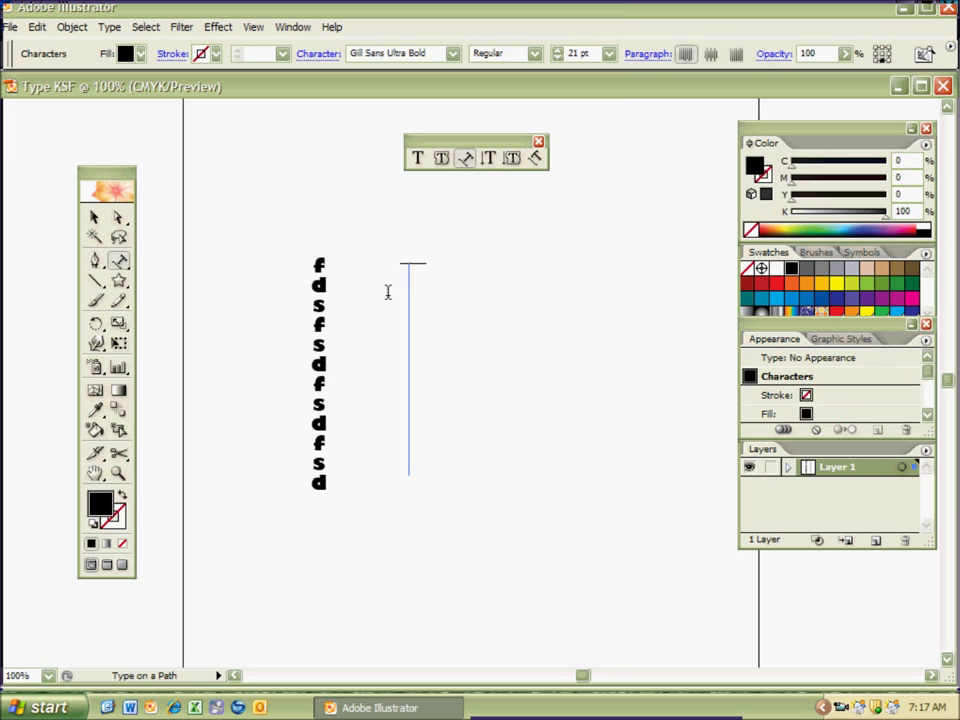
{"action": "type", "text": "sdfdsfsdfsdfsdf"}
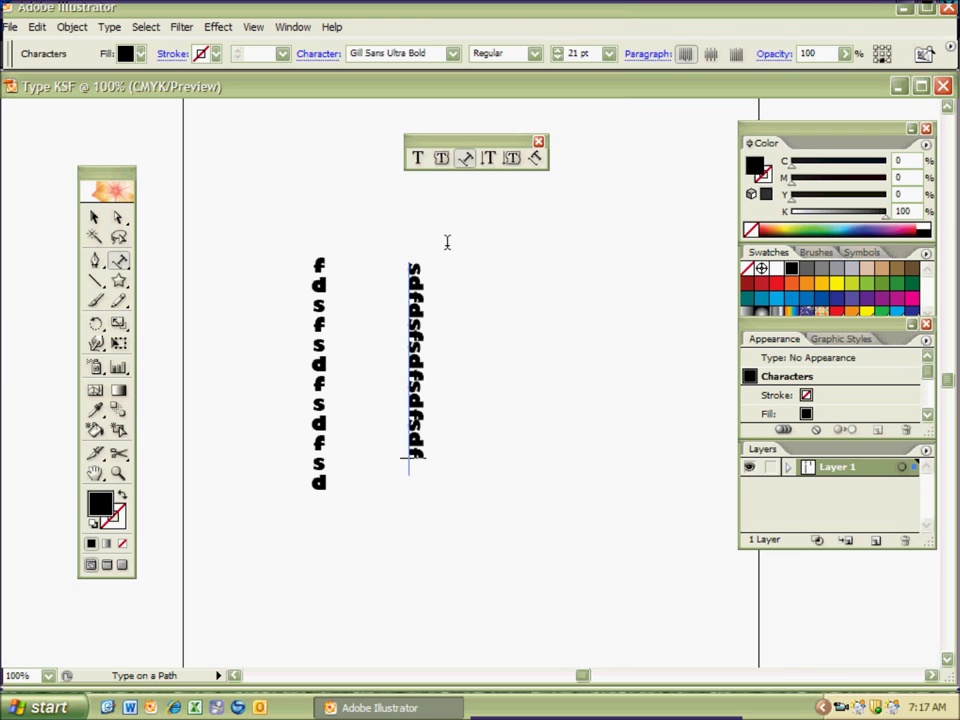
{"action": "left_click", "coordinate": [425, 385], "text": "ctrl"}
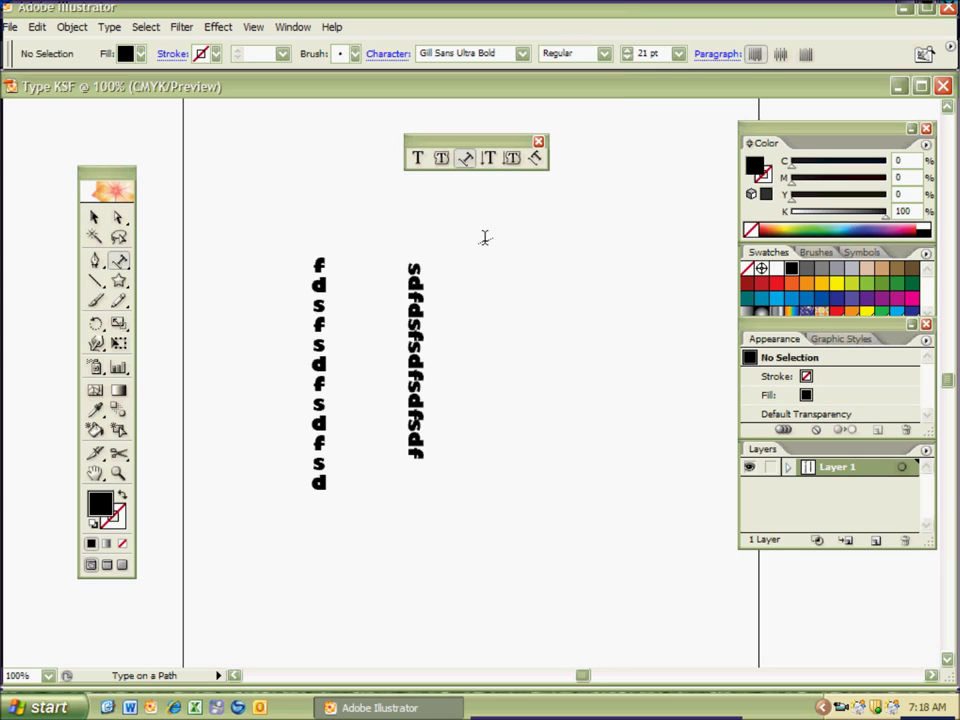
{"action": "left_click", "coordinate": [94, 217]}
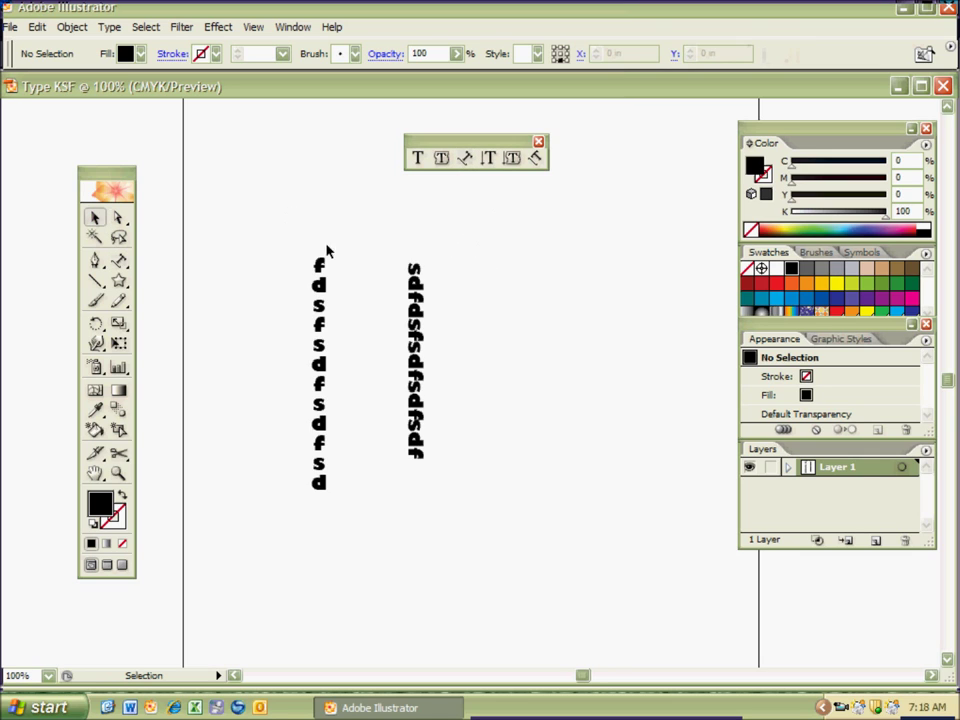